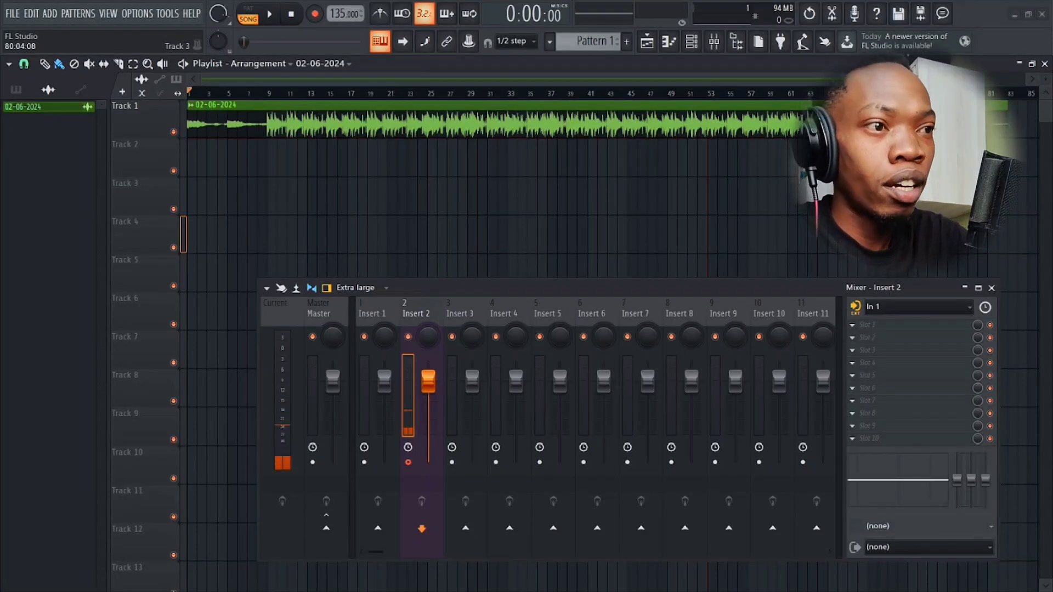
# Play back the beat from the start and from bar 9 to find where the vocals should enter.
pyautogui.press('space')
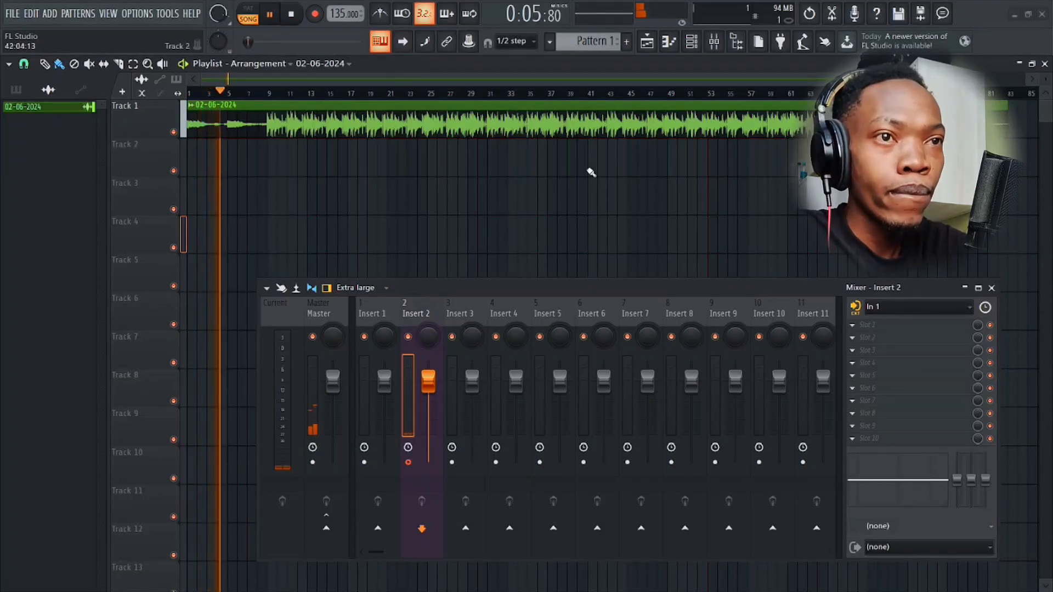
pyautogui.click(268, 93)
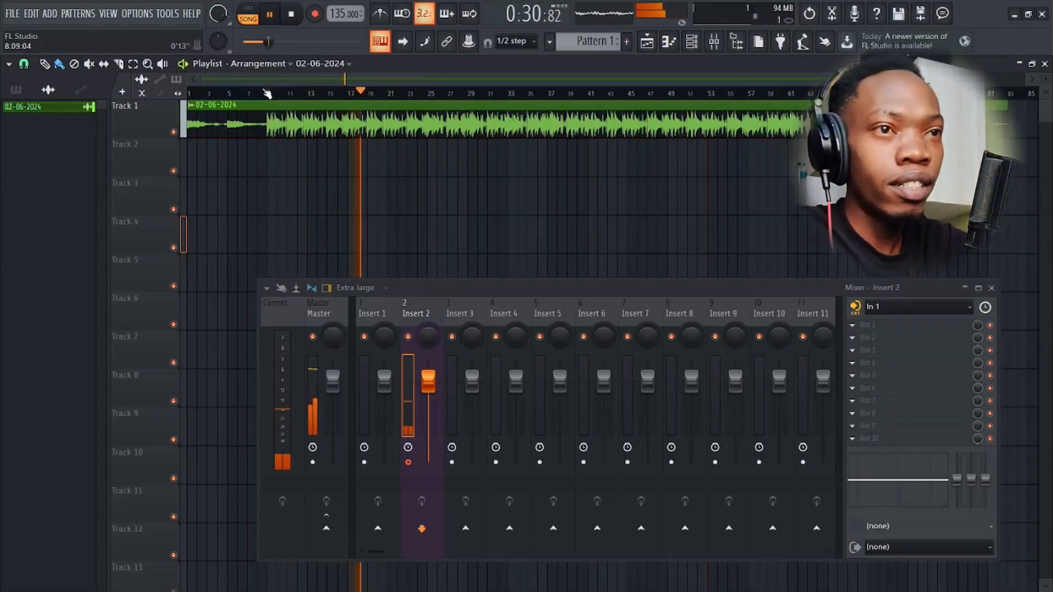
pyautogui.press('space')
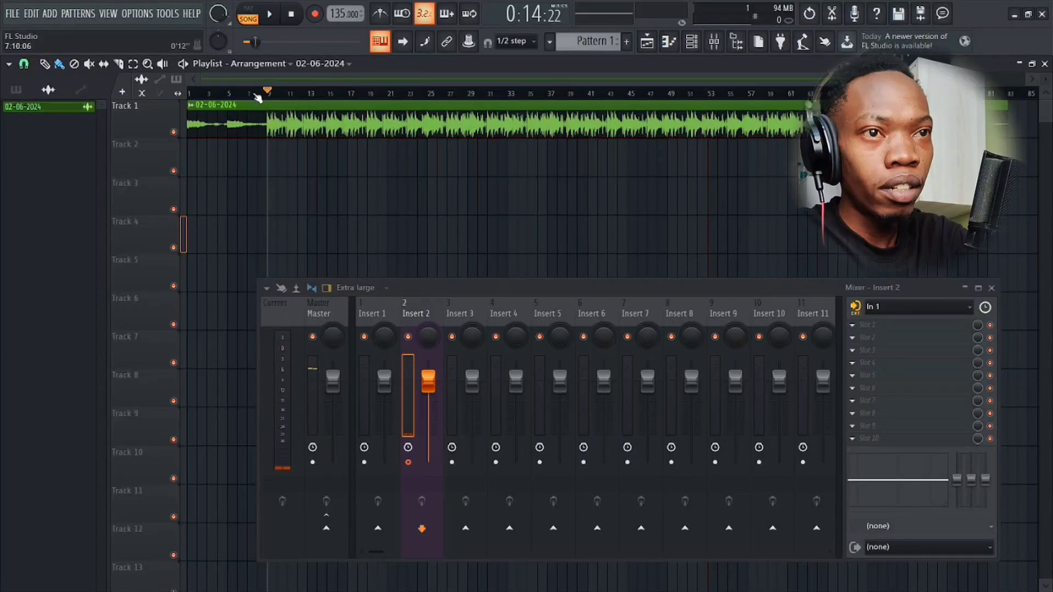
# Record a first vocal take from bar 7 into the playlist as an audio clip, and mute its track, Track 2.
pyautogui.click(256, 94)
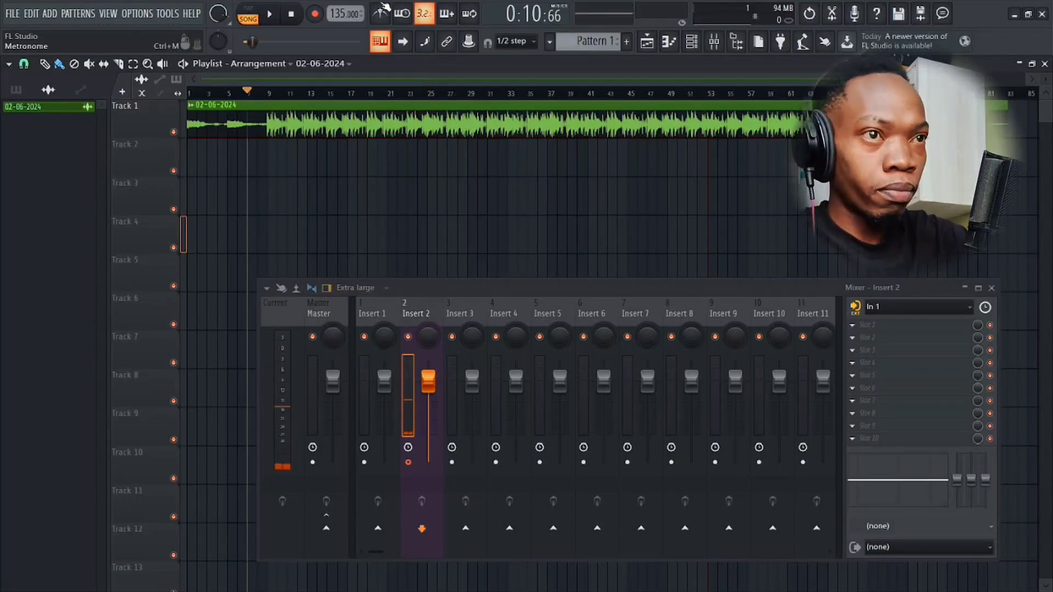
pyautogui.click(315, 13)
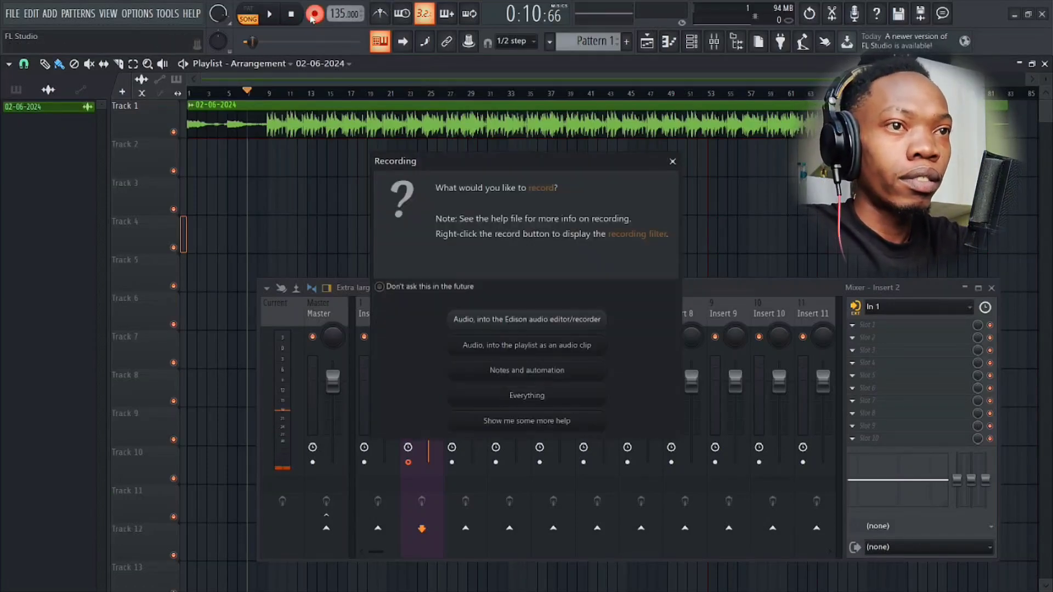
pyautogui.click(559, 347)
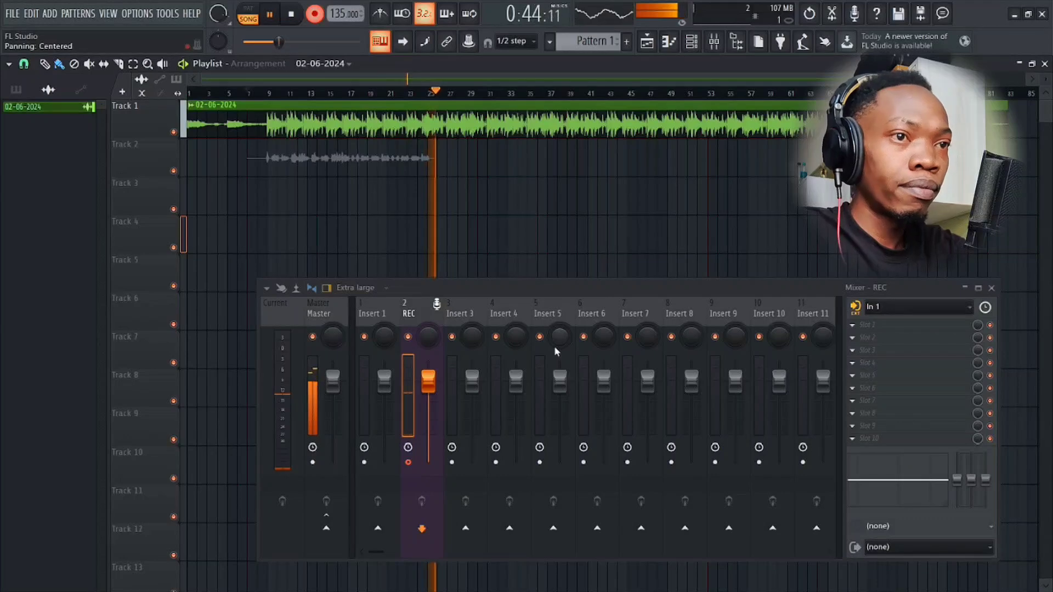
pyautogui.press('space')
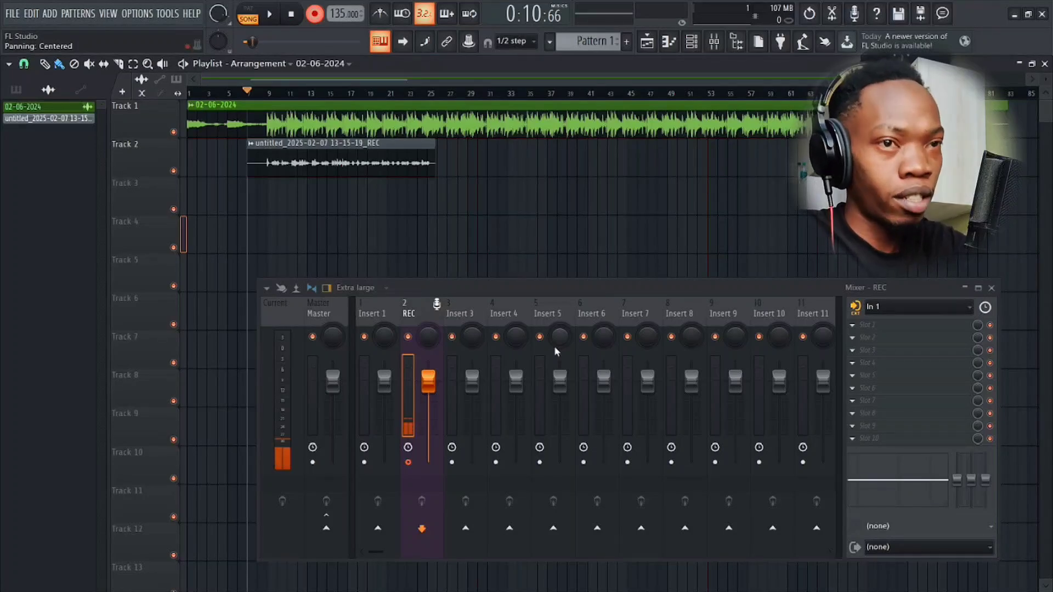
pyautogui.click(174, 171)
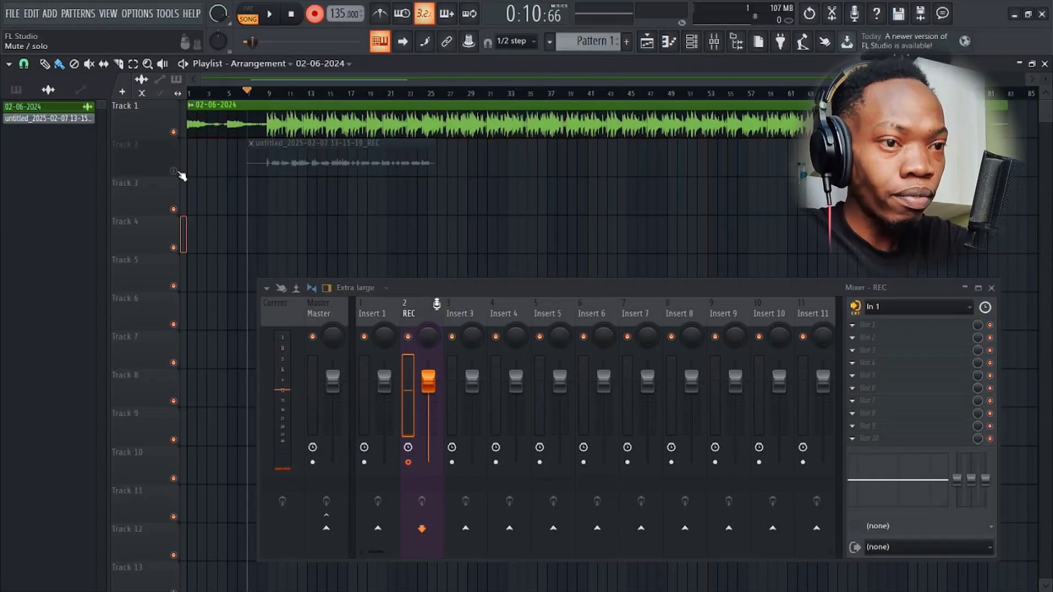
pyautogui.press('space')
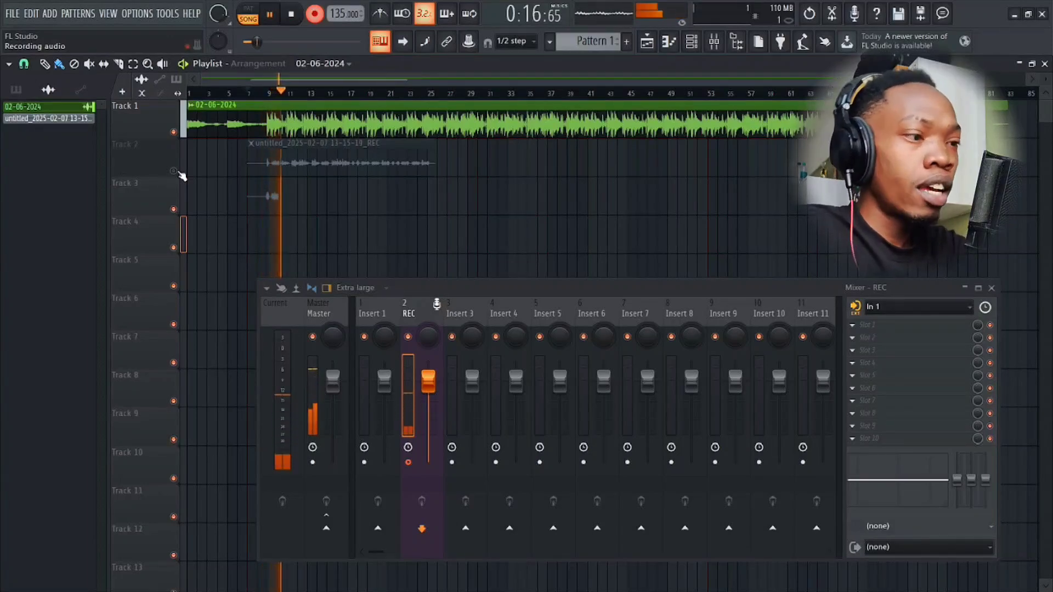
pyautogui.press('space')
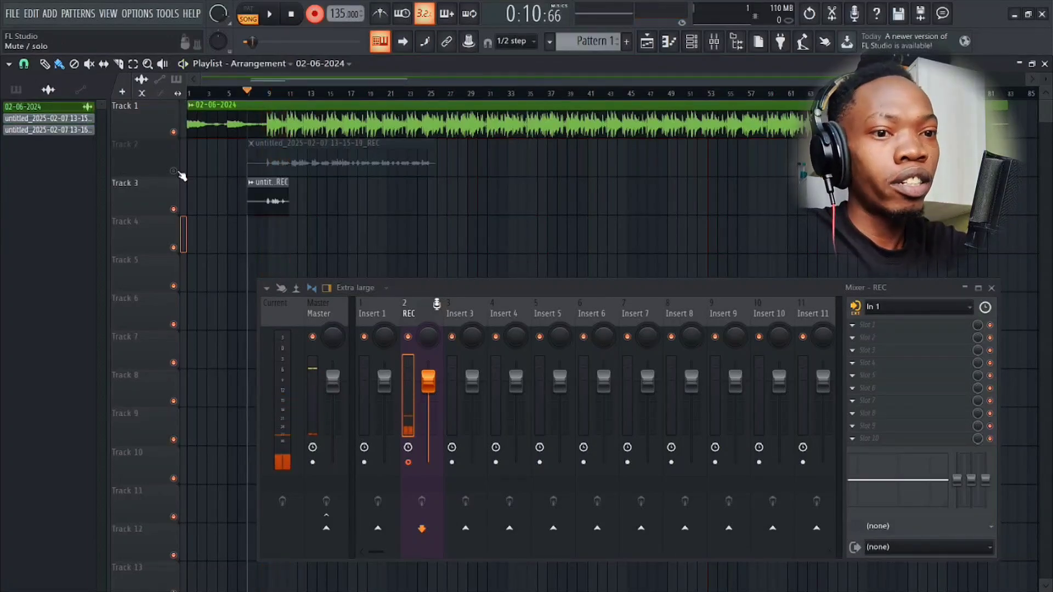
pyautogui.hotkey('ctrl', 'z')
# Record a second vocal take from bar 7 onto Track 3 and mute that track.
pyautogui.press('space')
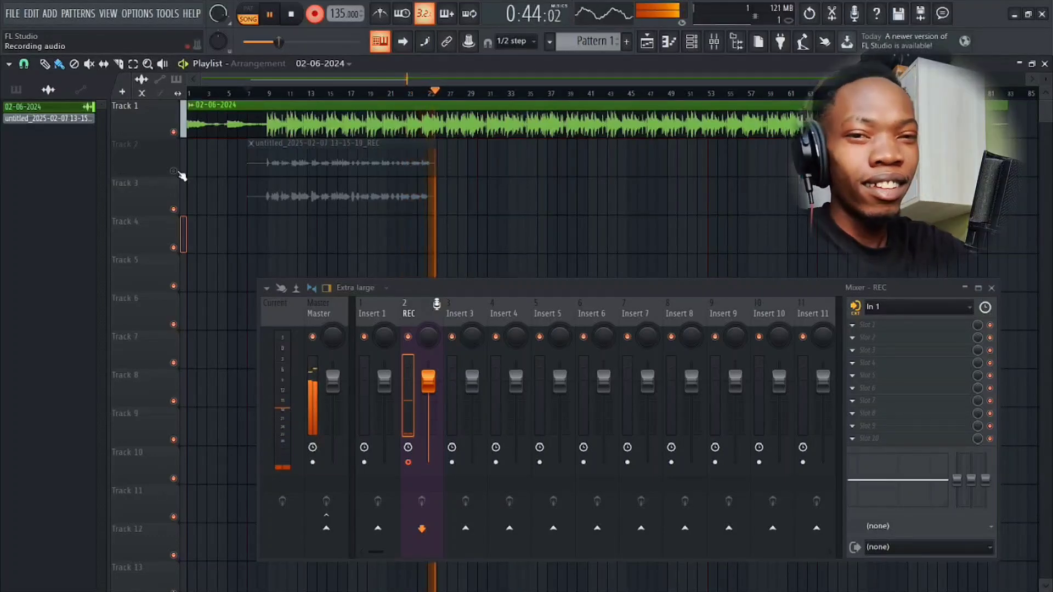
pyautogui.press('space')
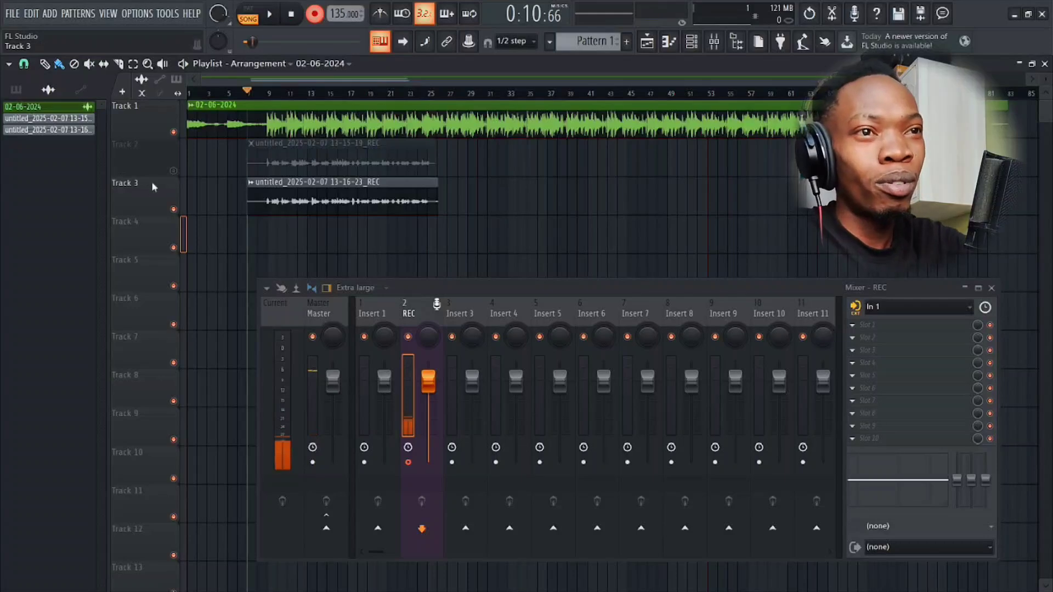
pyautogui.click(173, 210)
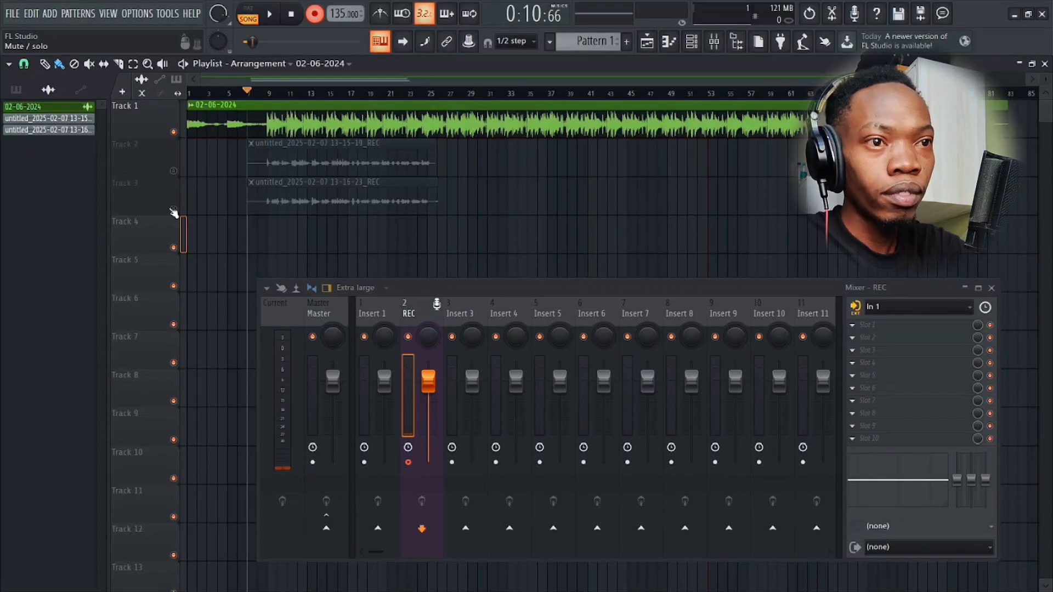
# Route the first vocal take's clip to mixer track 3 and unmute Track 2.
pyautogui.doubleClick(271, 153)
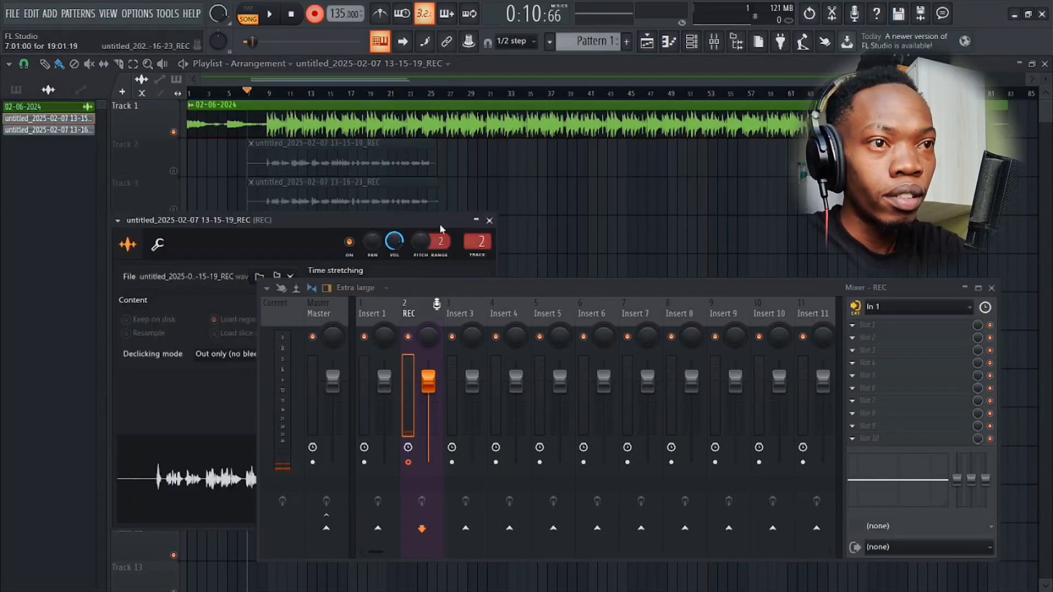
pyautogui.moveTo(472, 244); pyautogui.dragTo(471, 239)
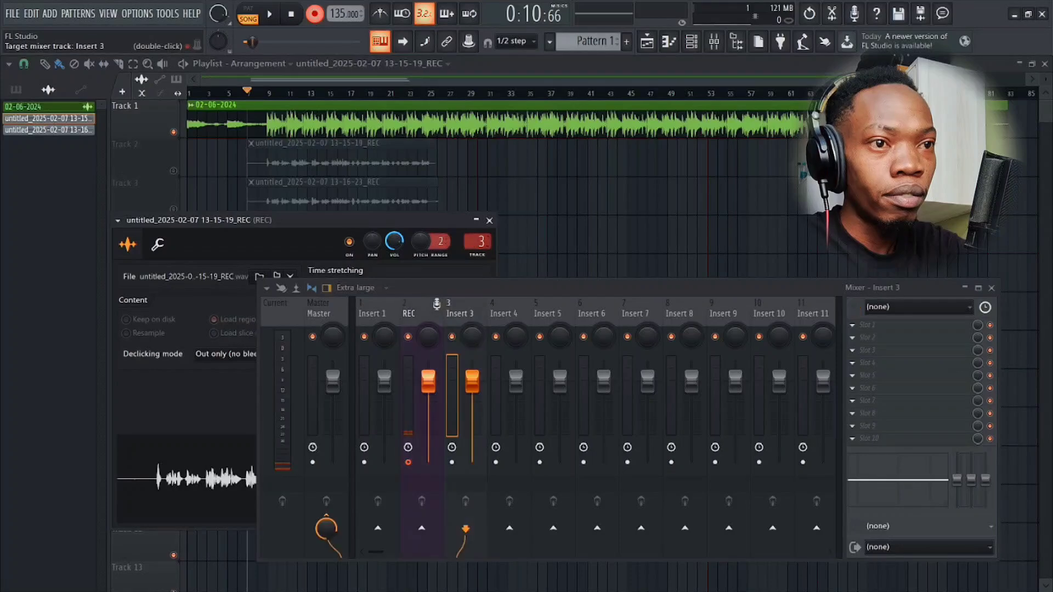
pyautogui.click(490, 220)
pyautogui.click(174, 170)
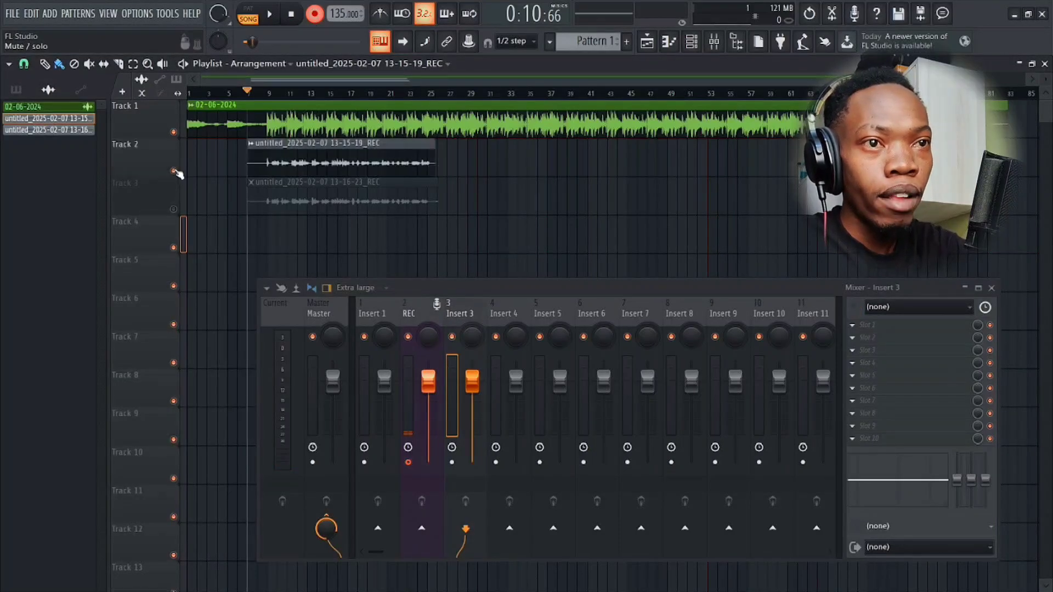
# Record a third vocal take from bar 7 onto Track 4 over the beat and the first take.
pyautogui.scroll(4, 259, 172)
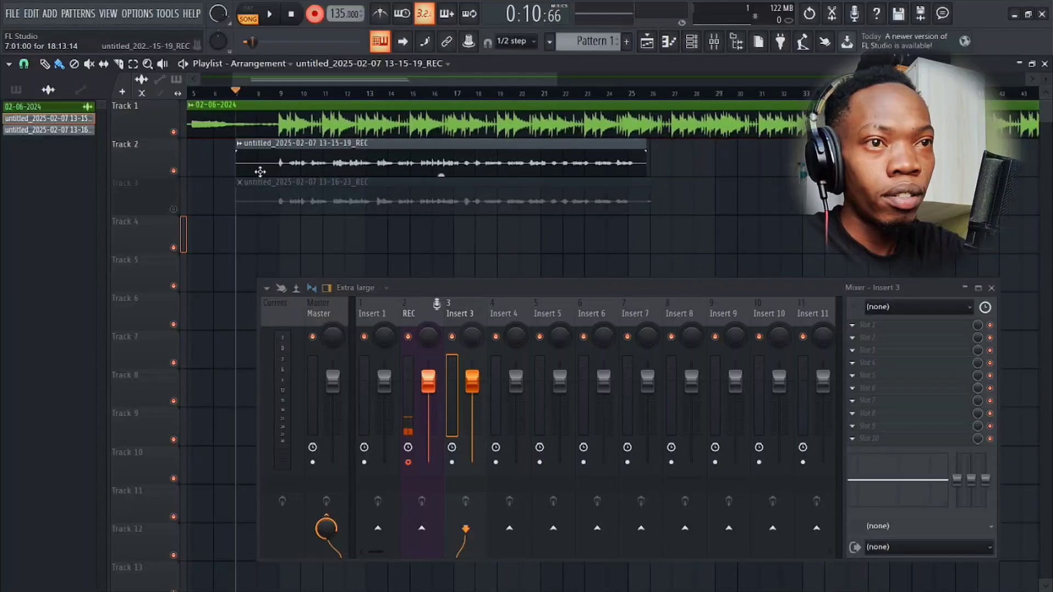
pyautogui.scroll(-1, 278, 169)
pyautogui.scroll(3, 277, 170)
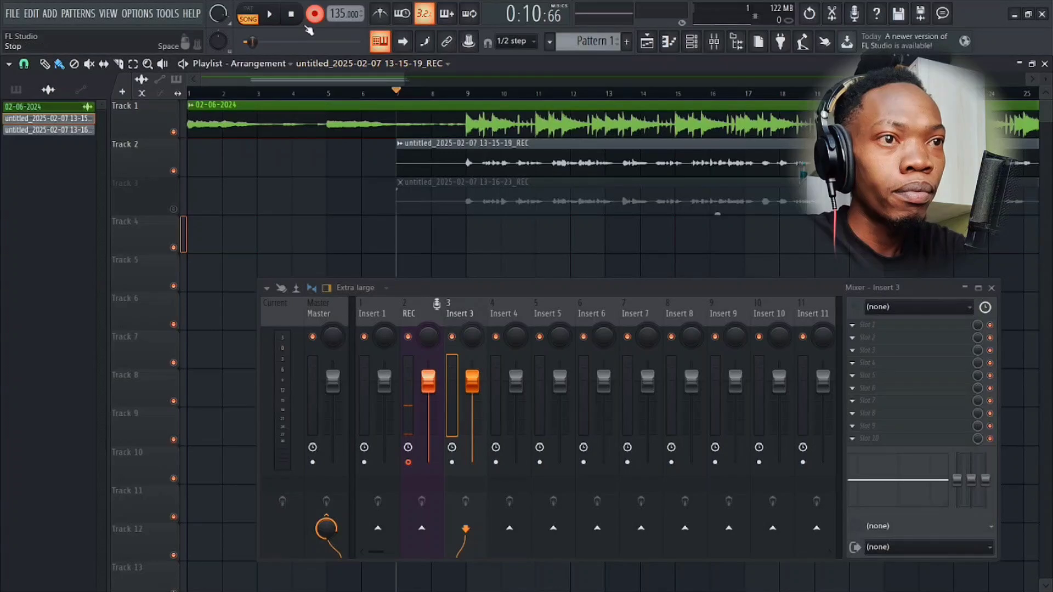
pyautogui.press('space')
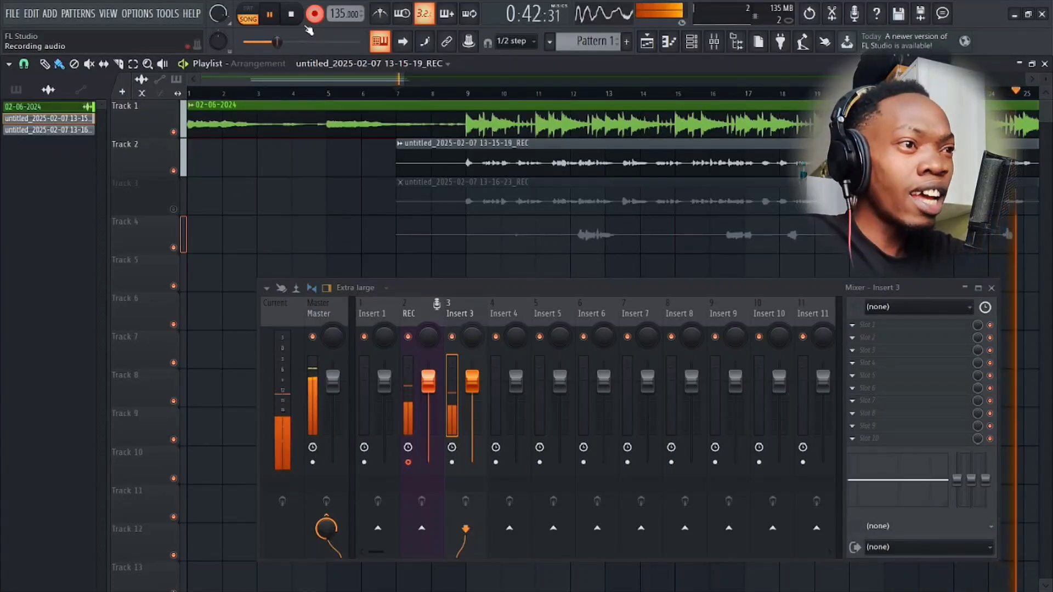
pyautogui.press('space')
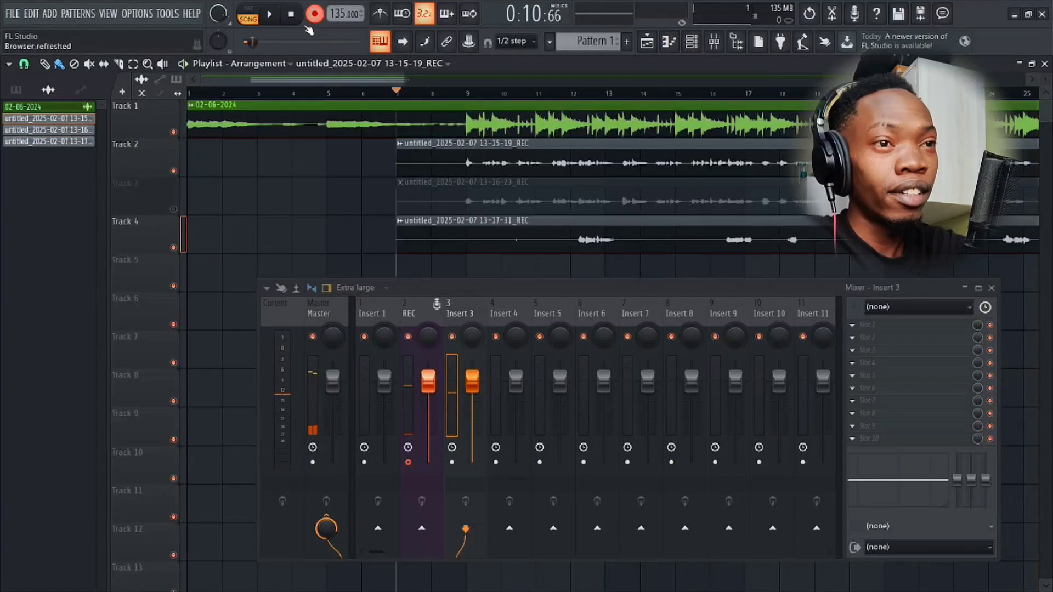
# Mute Track 4 and record another vocal take from bar 7 onto Track 5.
pyautogui.press('space')
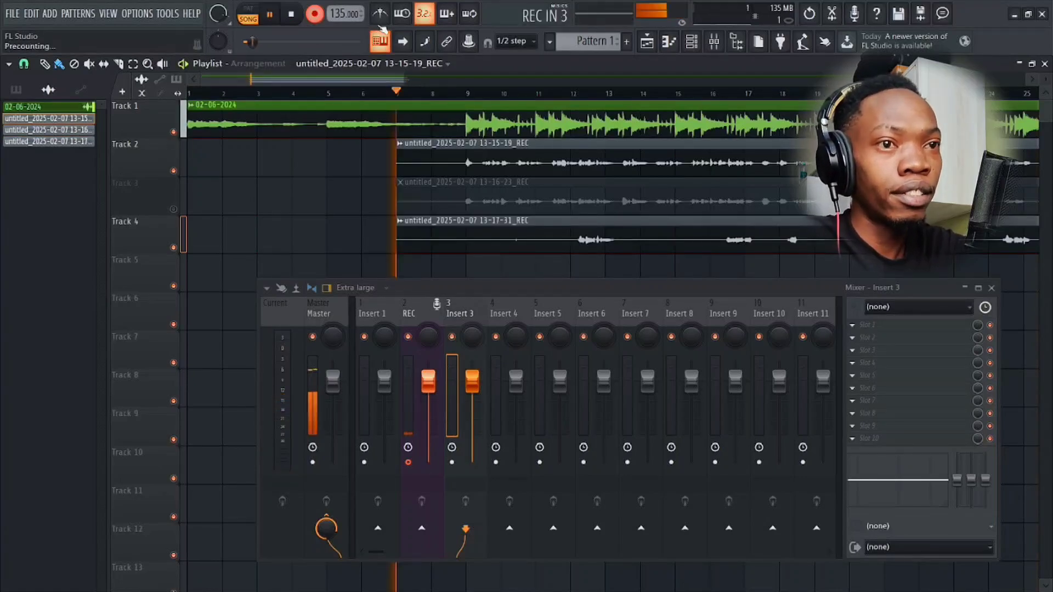
pyautogui.click(173, 247)
pyautogui.scroll(-2, 353, 219)
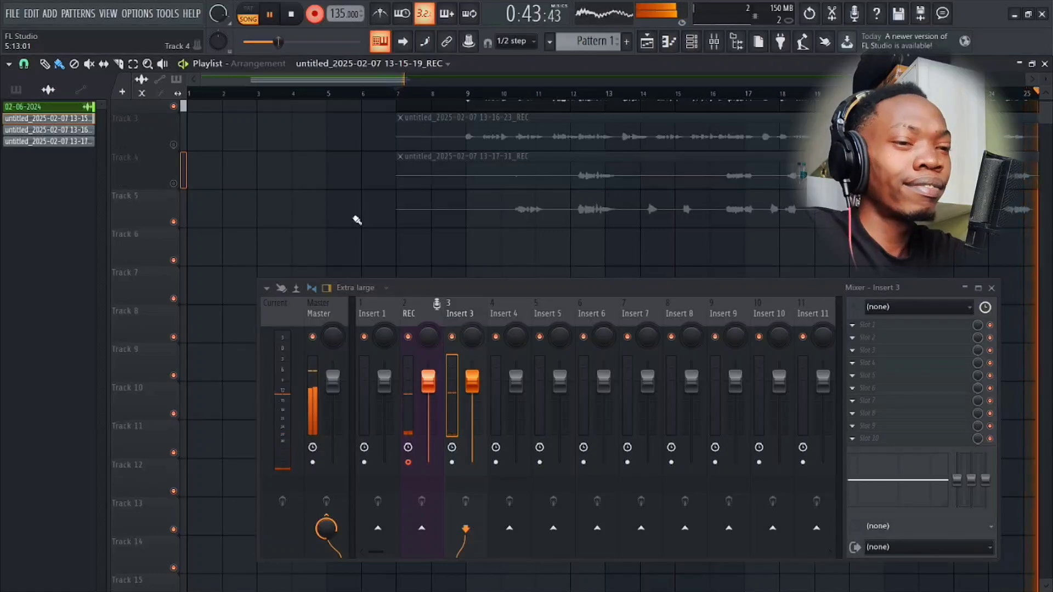
pyautogui.press('space')
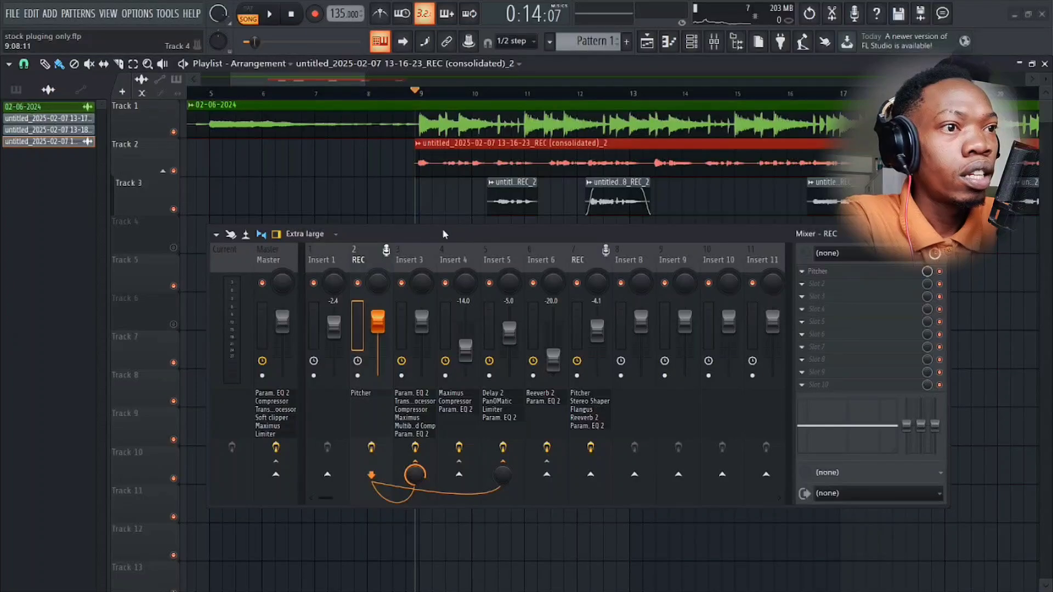
# Inspect the mixer track assignments in the channel settings of the beat clip and the consolidated vocal clip.
pyautogui.moveTo(444, 235); pyautogui.dragTo(450, 259)
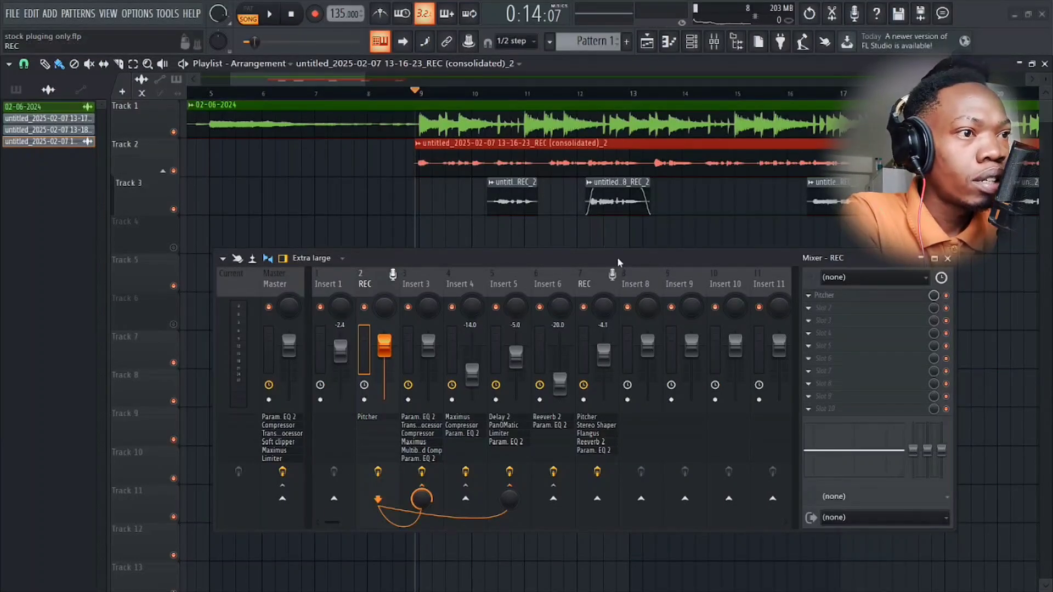
pyautogui.moveTo(616, 257)
pyautogui.mouseDown()
pyautogui.moveTo(564, 264)
pyautogui.moveTo(610, 268)
pyautogui.mouseUp()
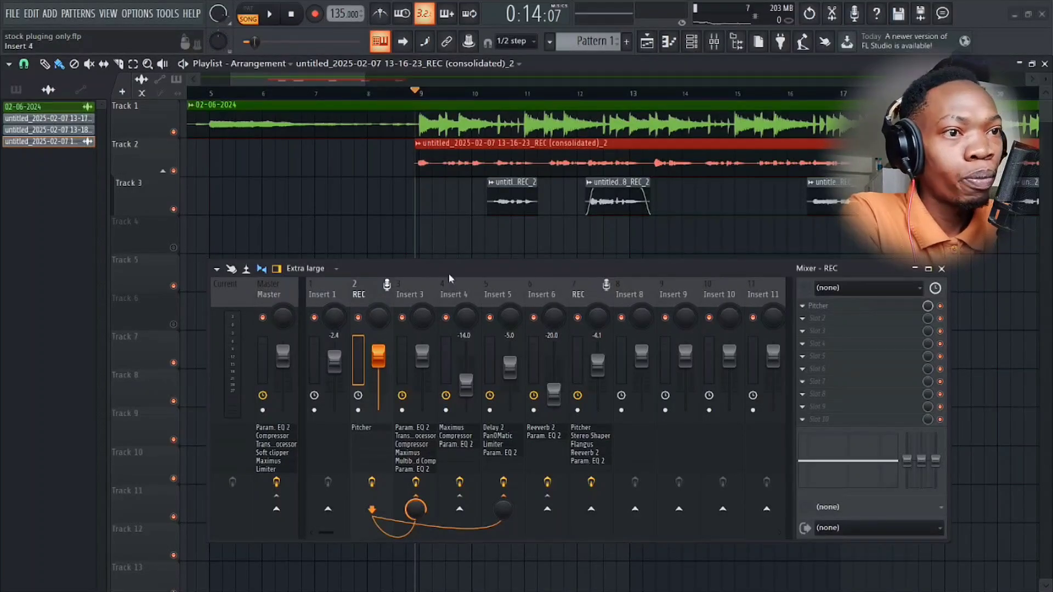
pyautogui.click(328, 121)
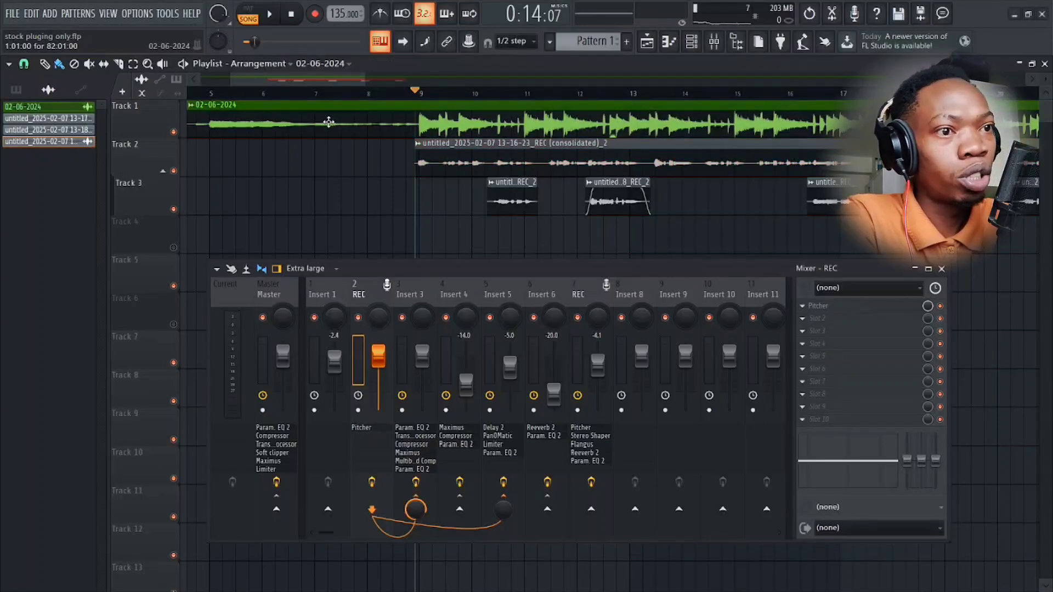
pyautogui.doubleClick(421, 104)
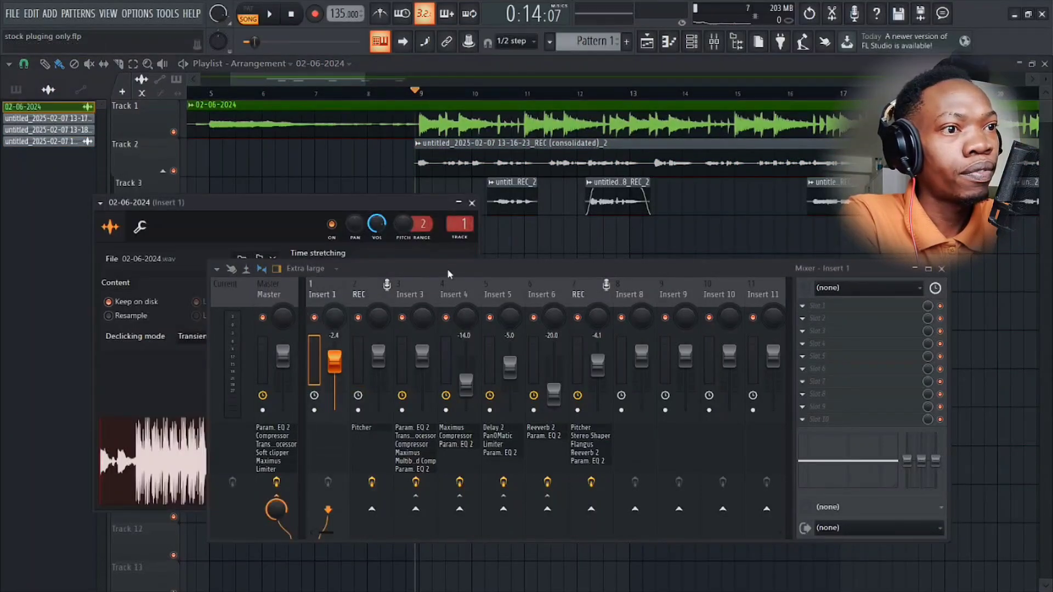
pyautogui.moveTo(446, 268); pyautogui.dragTo(414, 380)
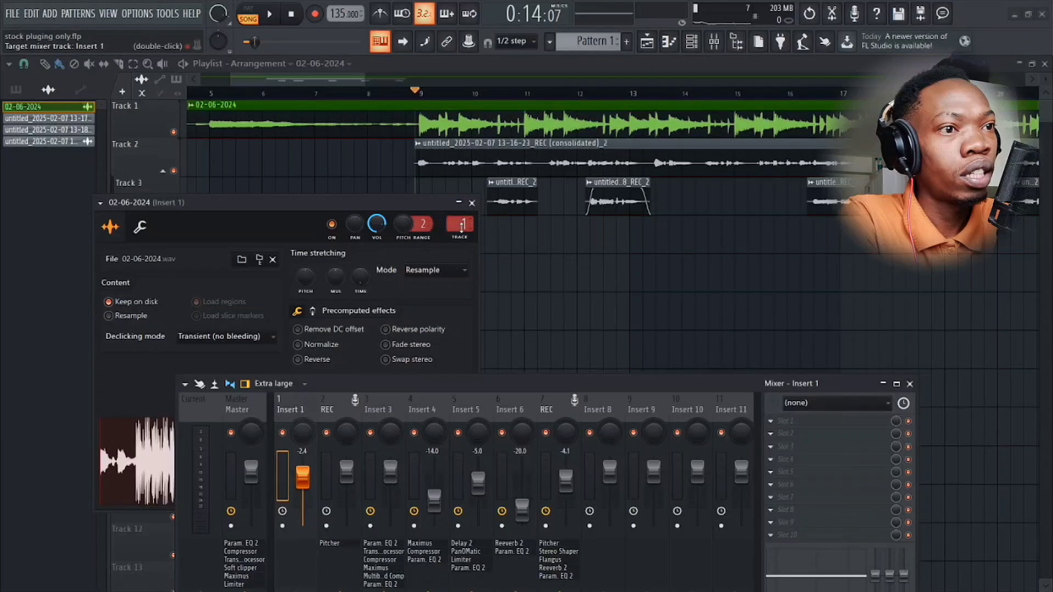
pyautogui.click(471, 202)
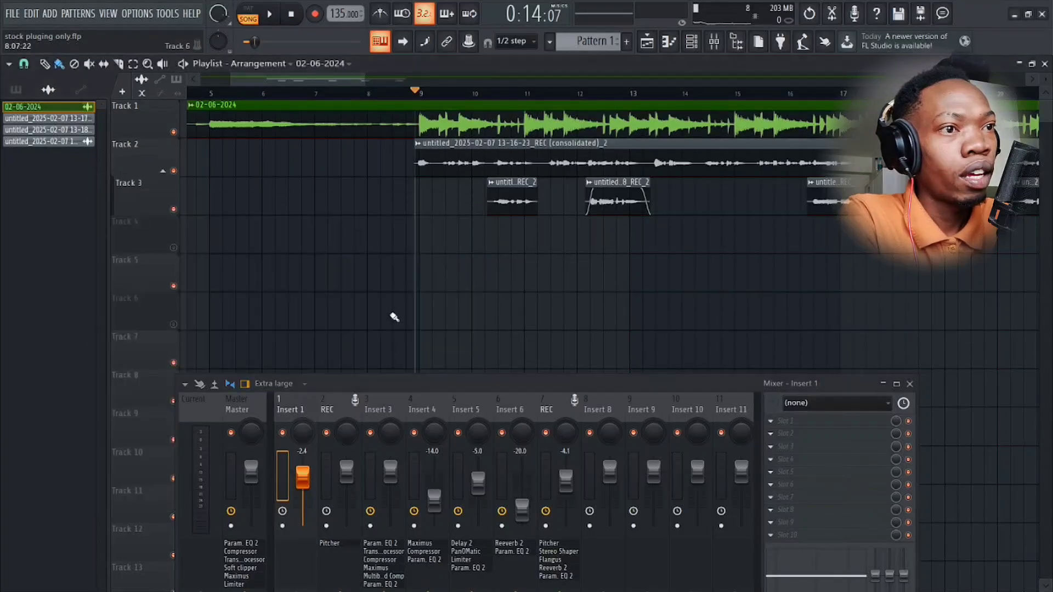
pyautogui.doubleClick(496, 164)
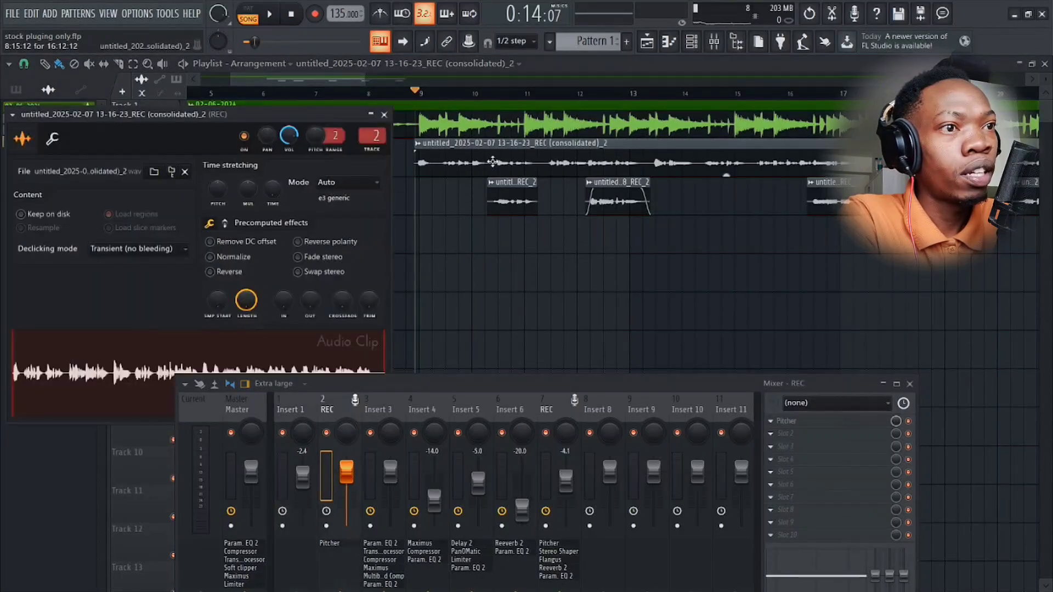
pyautogui.click(384, 114)
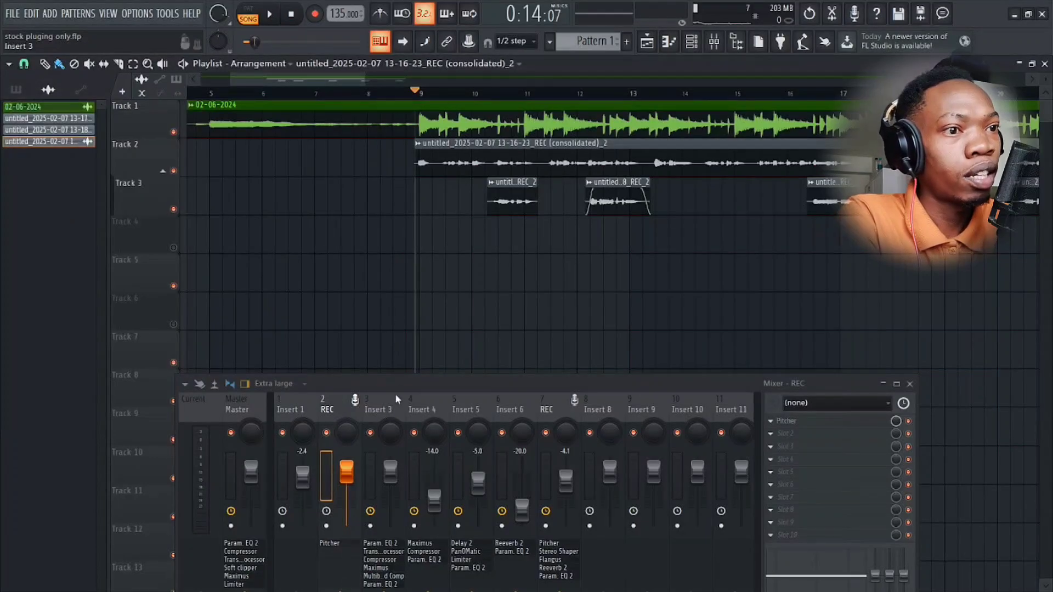
# Open the Pitcher effect on the lead vocal's REC mixer track and move the mixer down to expose its settings.
pyautogui.moveTo(394, 389); pyautogui.dragTo(404, 252)
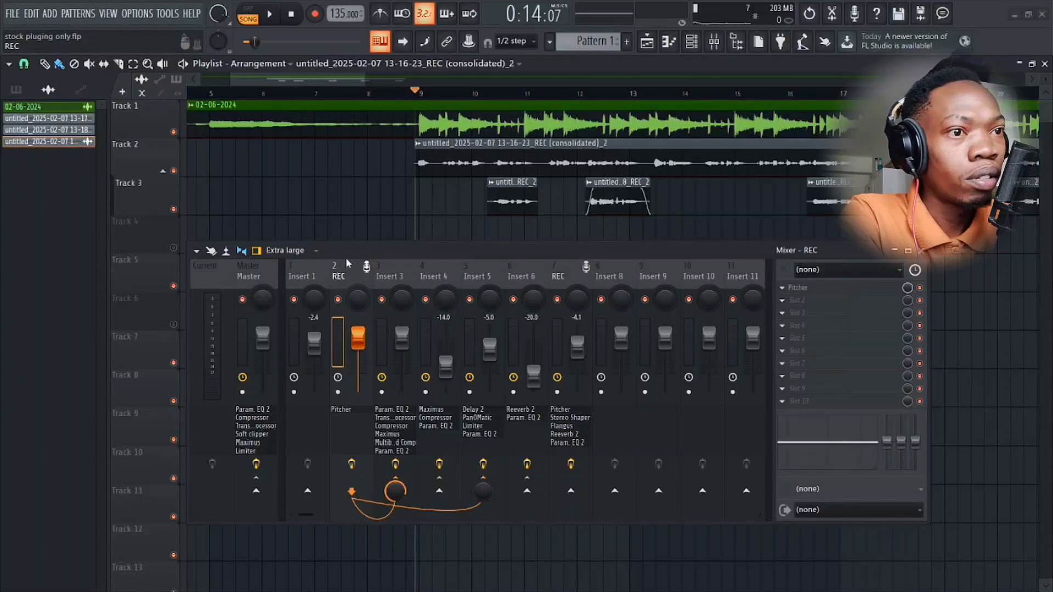
pyautogui.moveTo(361, 250); pyautogui.dragTo(387, 238)
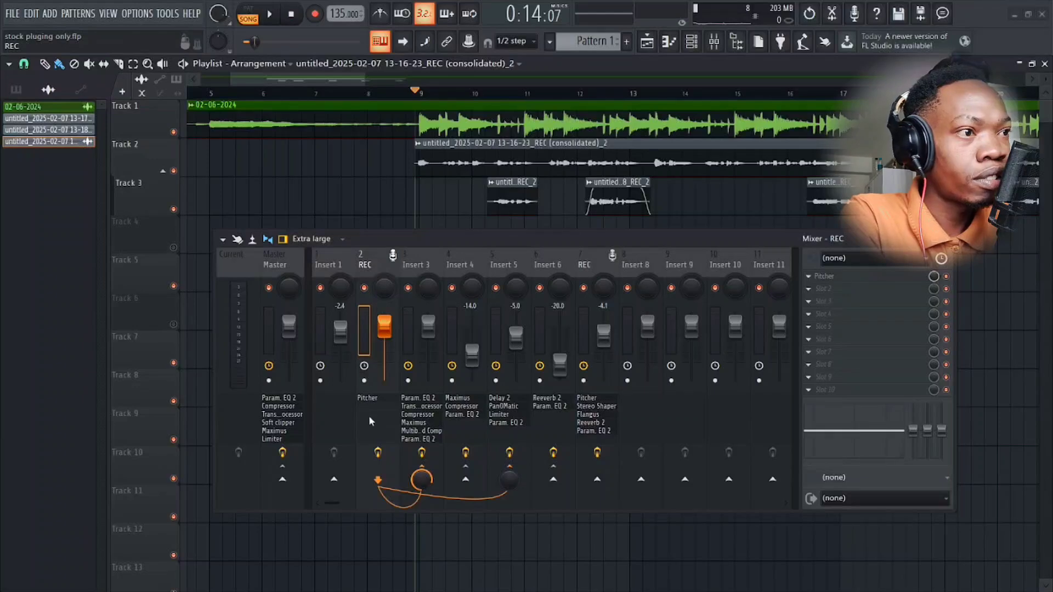
pyautogui.click(830, 278)
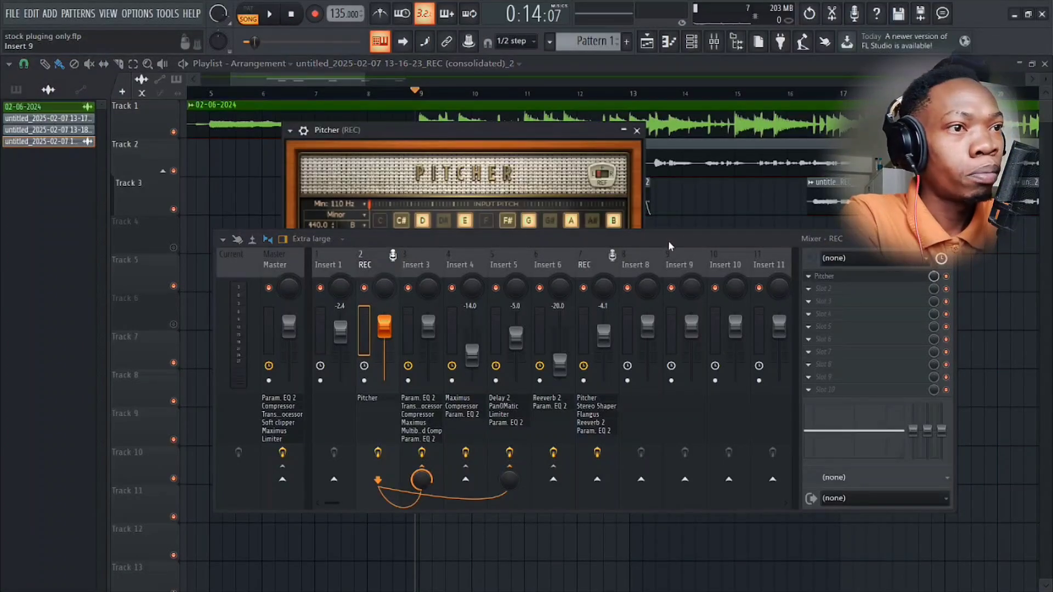
pyautogui.moveTo(668, 240); pyautogui.dragTo(670, 297)
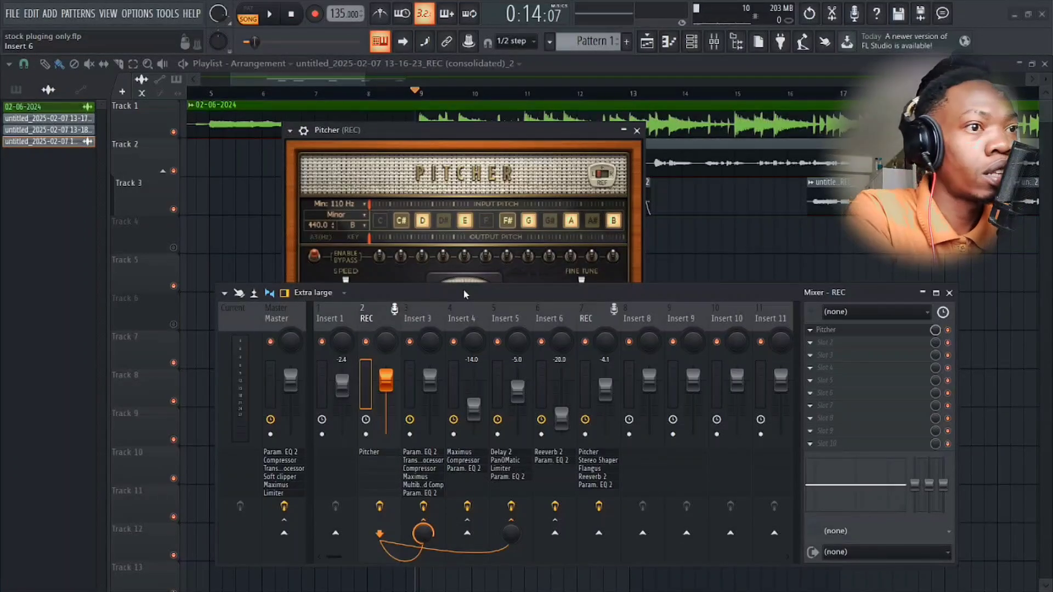
# Examine the Pitcher key, scale and speed settings on the lead vocal's REC track, and close the plugin.
pyautogui.moveTo(463, 291); pyautogui.dragTo(462, 302)
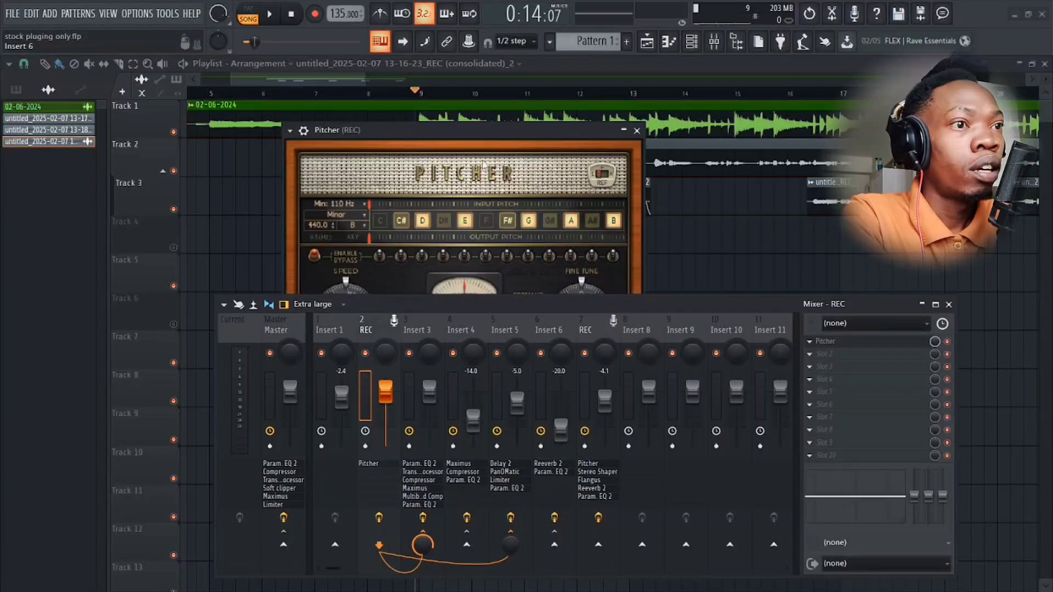
pyautogui.moveTo(498, 131); pyautogui.dragTo(568, 97)
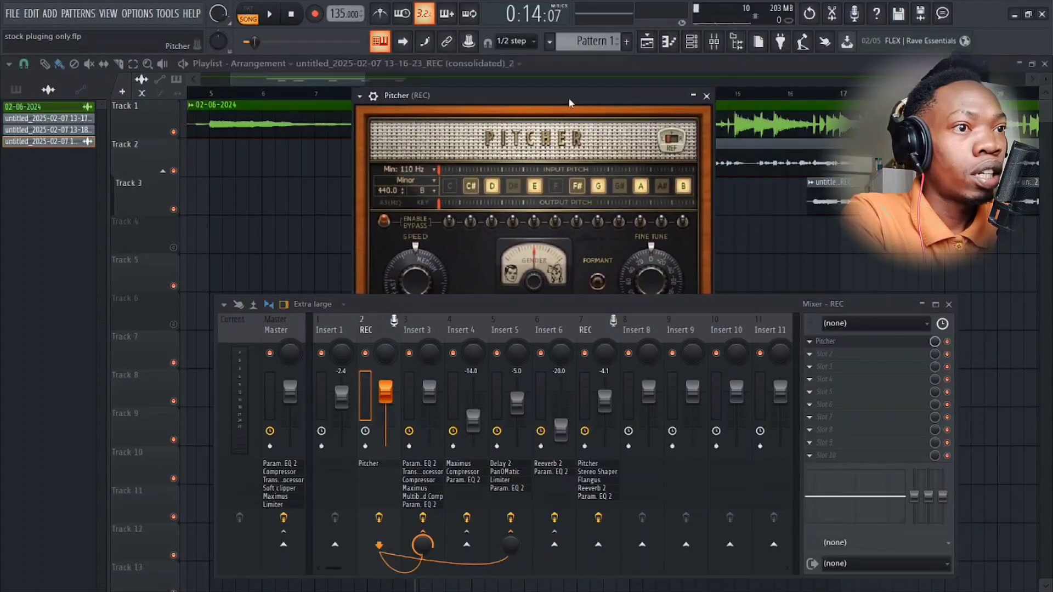
pyautogui.moveTo(466, 308); pyautogui.dragTo(449, 352)
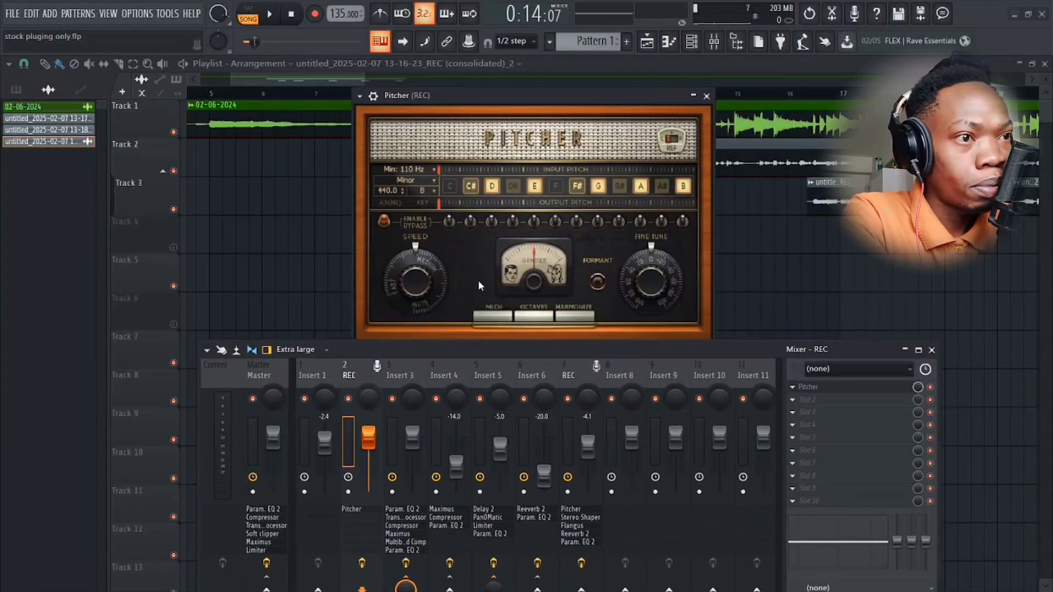
pyautogui.moveTo(576, 96)
pyautogui.mouseDown()
pyautogui.moveTo(578, 65)
pyautogui.moveTo(573, 88)
pyautogui.mouseUp()
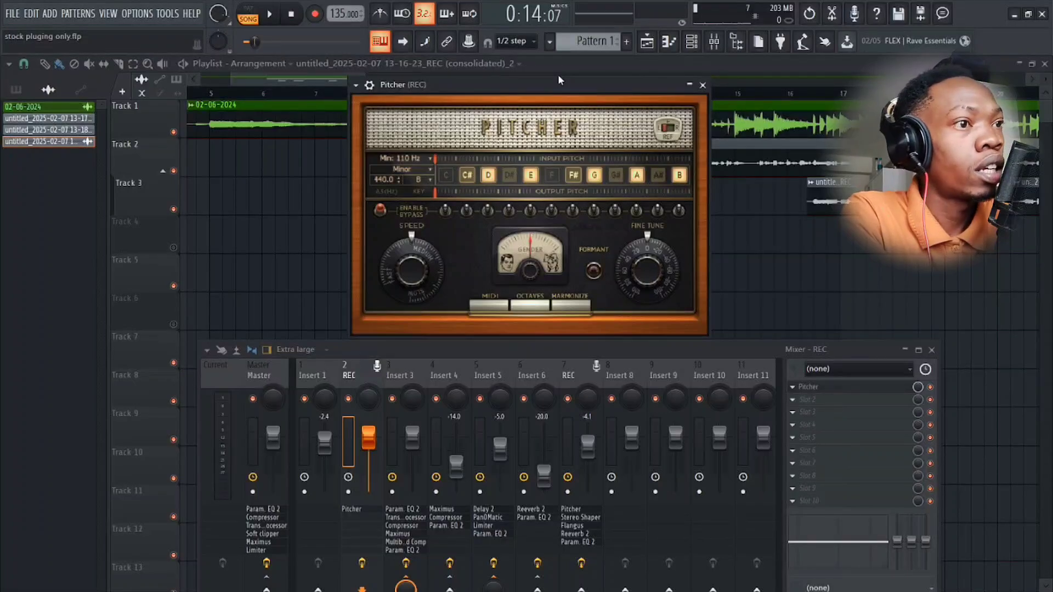
pyautogui.moveTo(548, 79); pyautogui.dragTo(568, 74)
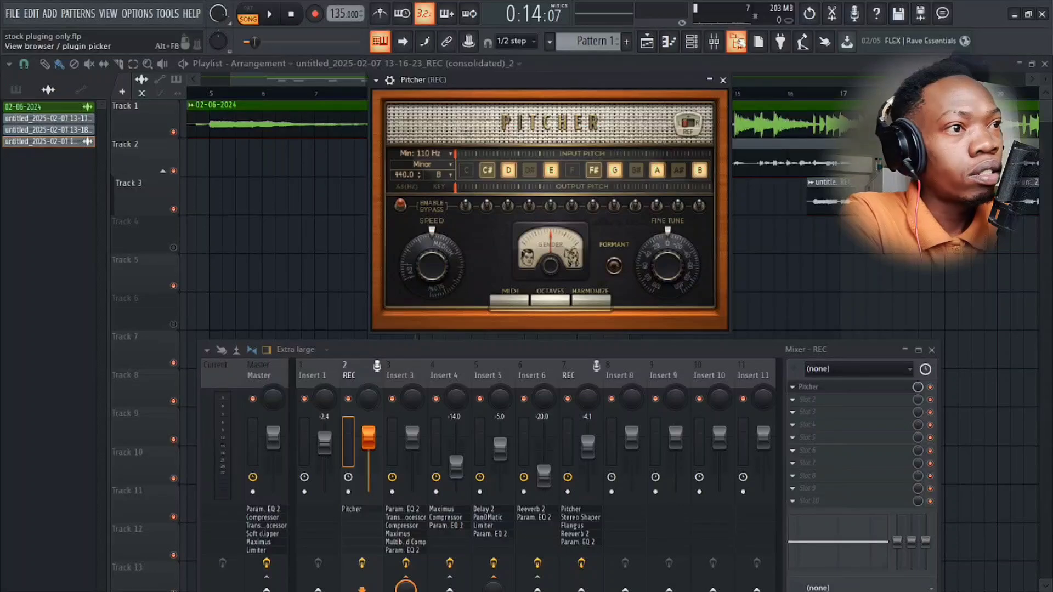
pyautogui.click(723, 80)
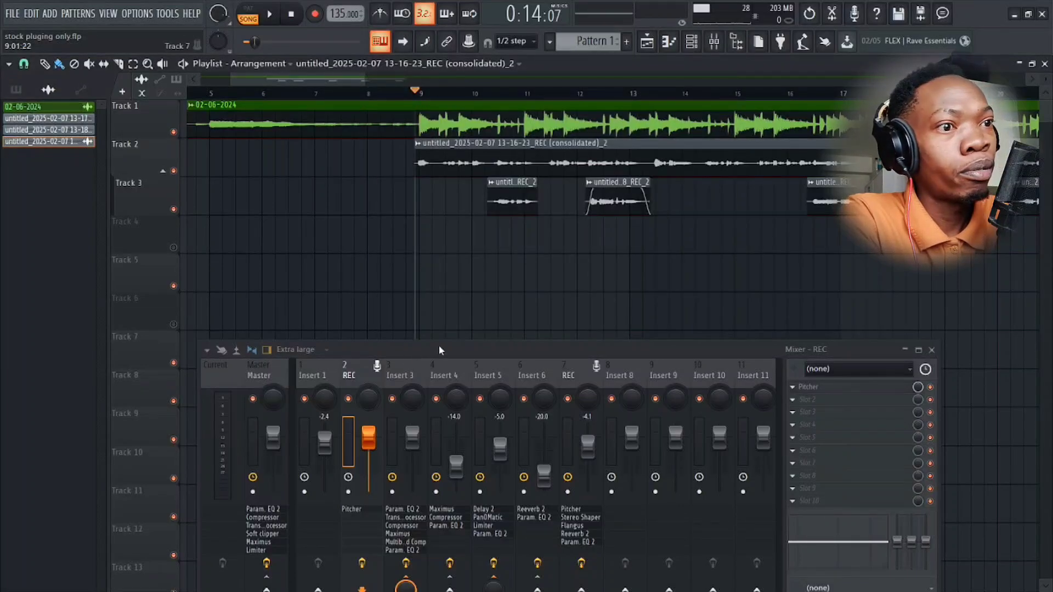
# Select mixer track Insert 3 to examine its effect chain and its routing to the other inserts.
pyautogui.moveTo(449, 349); pyautogui.dragTo(436, 195)
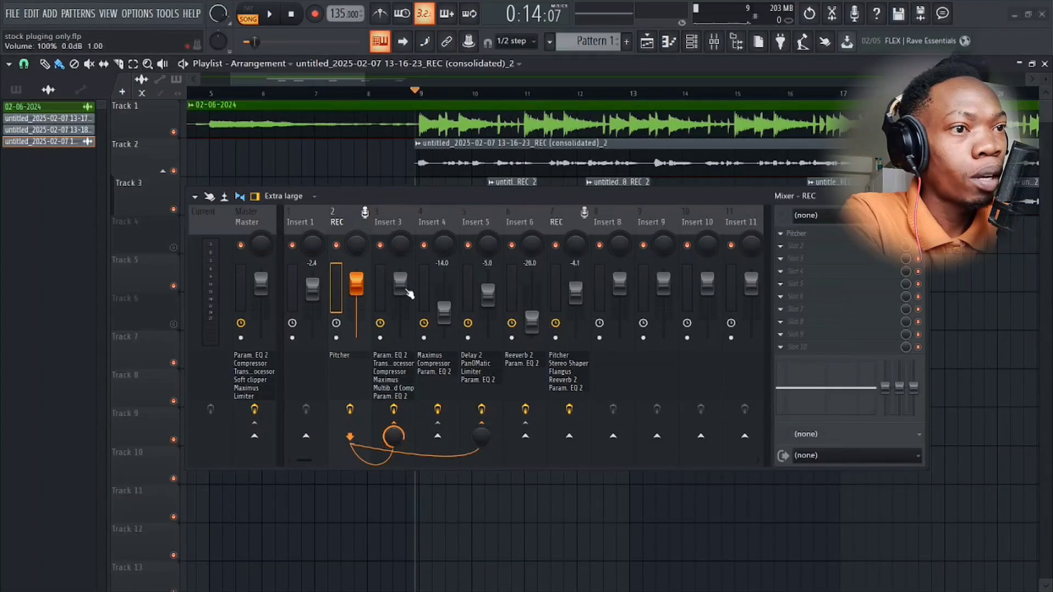
pyautogui.click(388, 222)
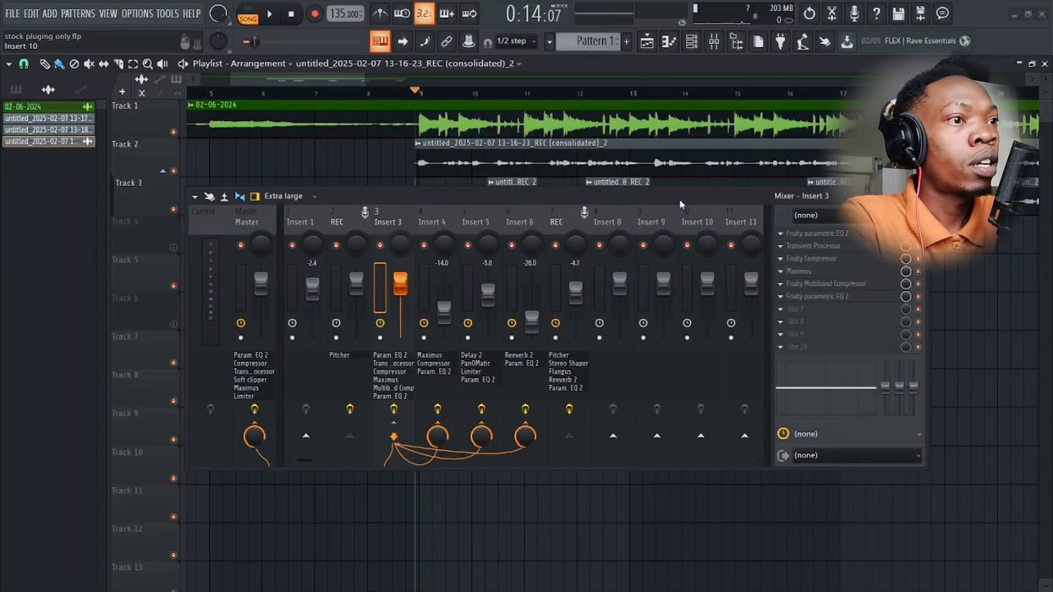
pyautogui.moveTo(675, 204); pyautogui.dragTo(635, 243)
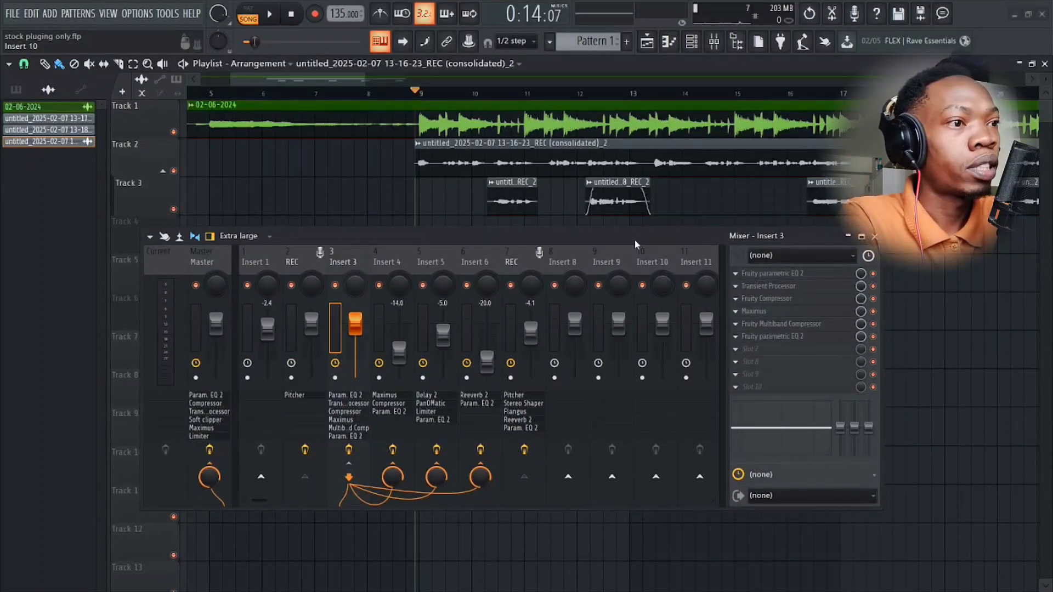
pyautogui.moveTo(634, 239); pyautogui.dragTo(652, 282)
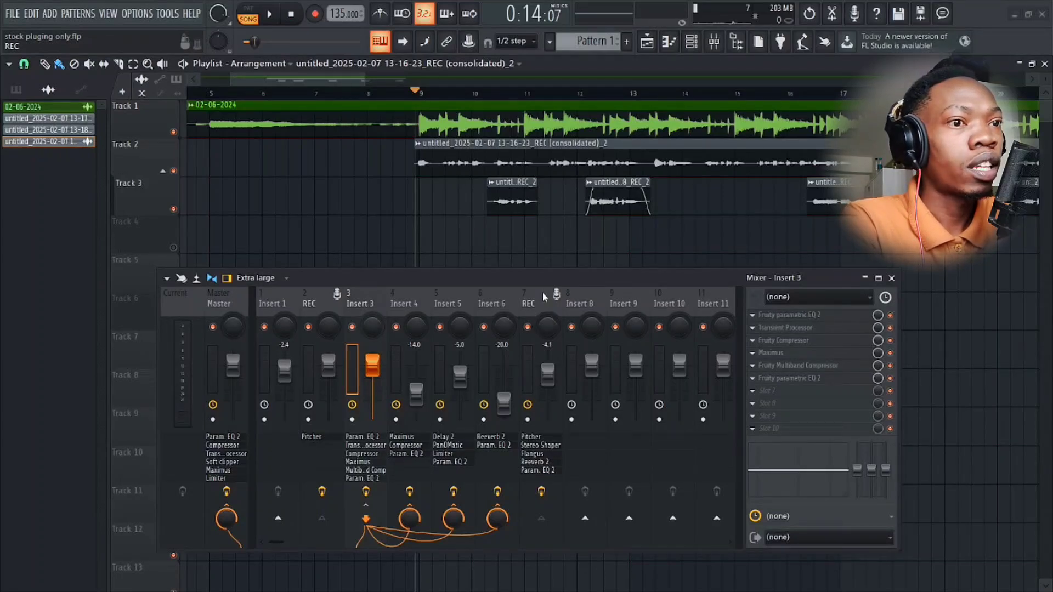
# Bypass the effects on the Master and on mixer tracks 1 to 7, and play the song to hear the unprocessed vocals.
pyautogui.moveTo(541, 296); pyautogui.dragTo(269, 302)
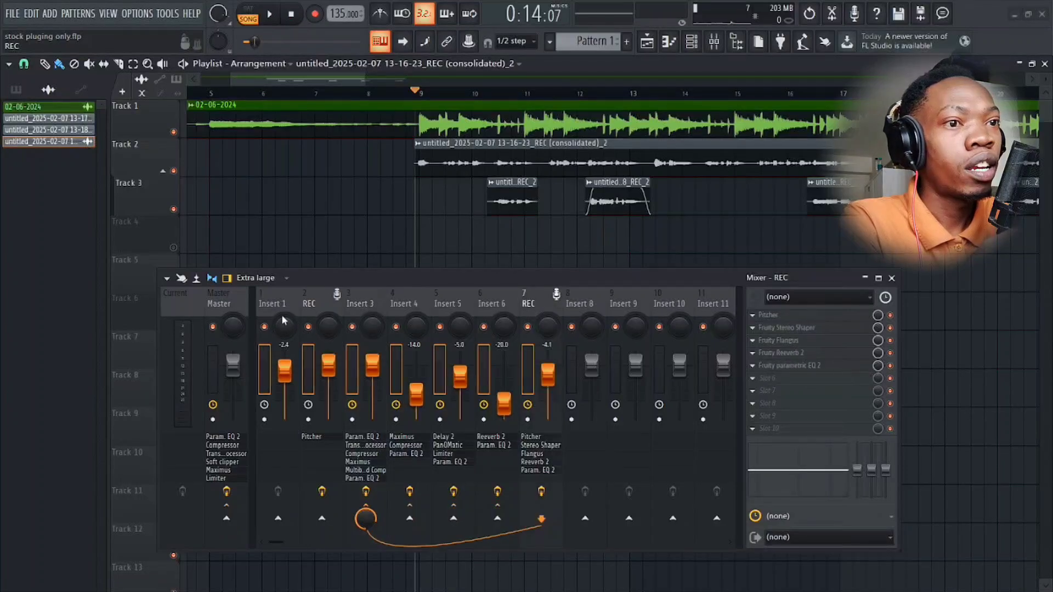
pyautogui.click(232, 493)
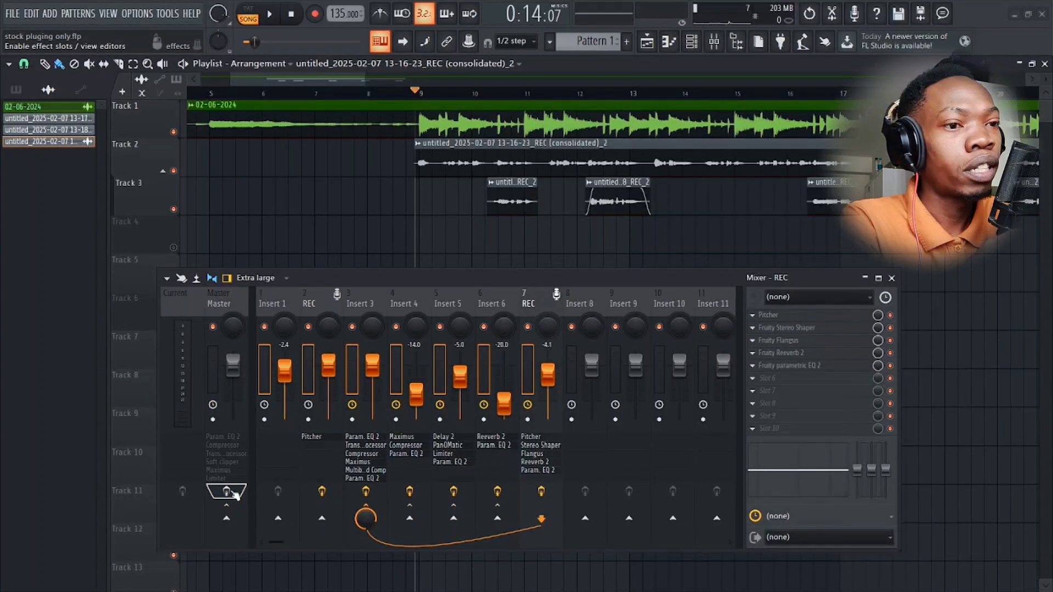
pyautogui.click(327, 491)
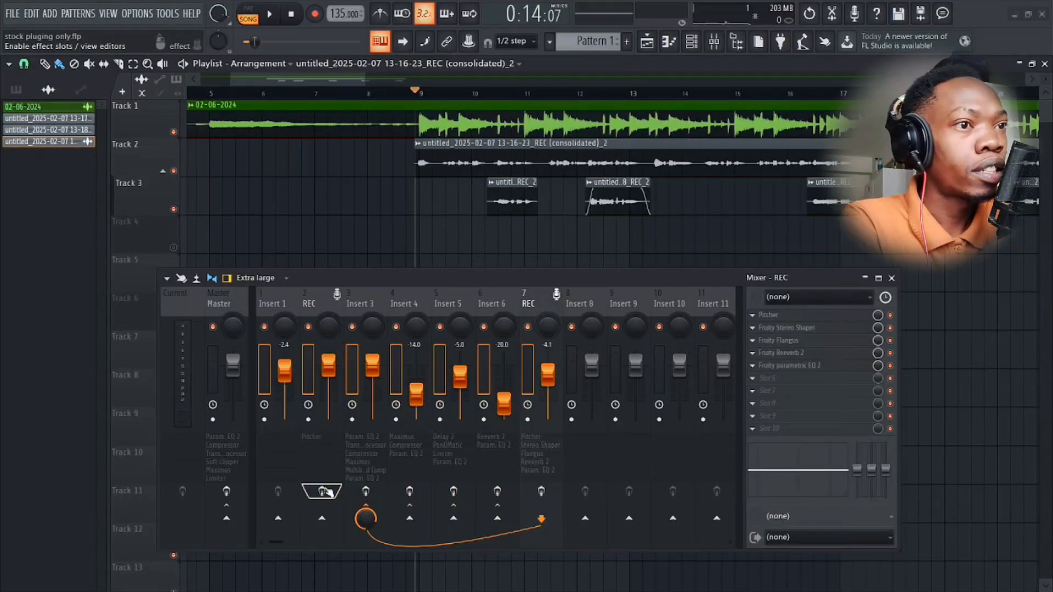
pyautogui.press('space')
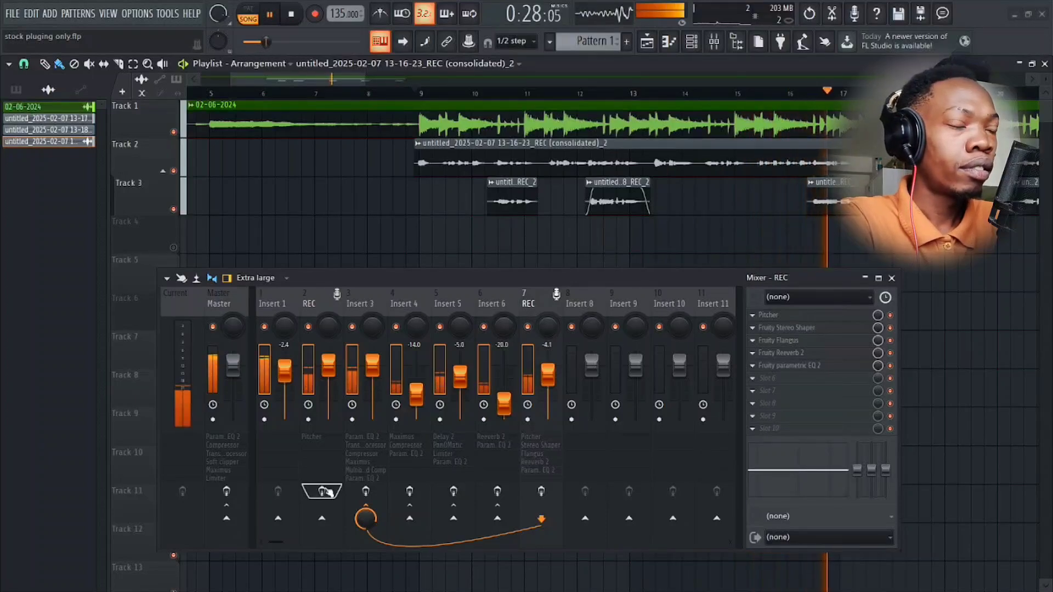
pyautogui.press('space')
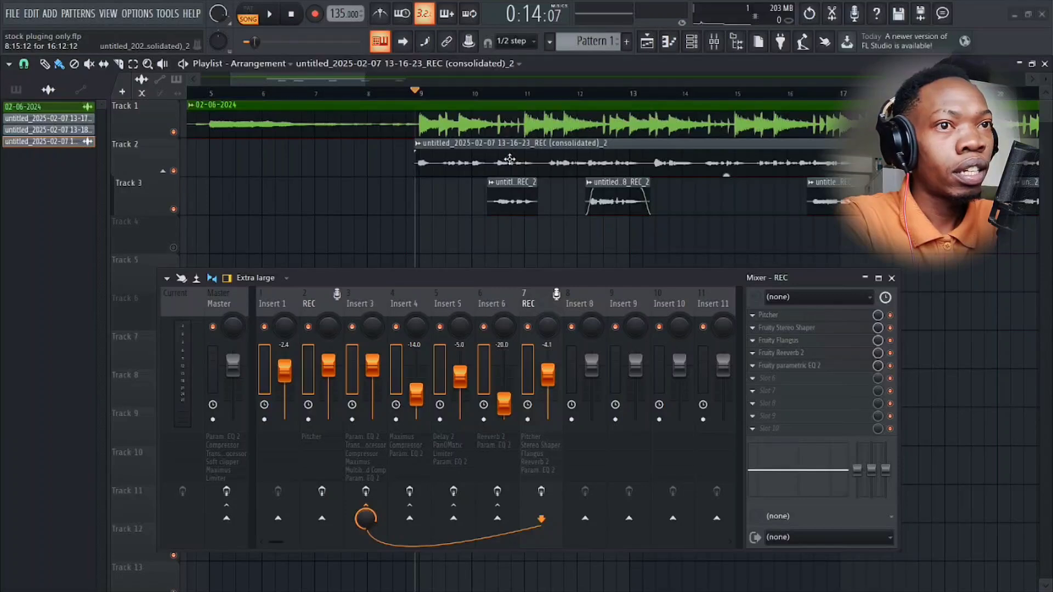
# Open the consolidated vocal clip on Track 2 for editing in the Edison audio editor.
pyautogui.doubleClick(509, 159)
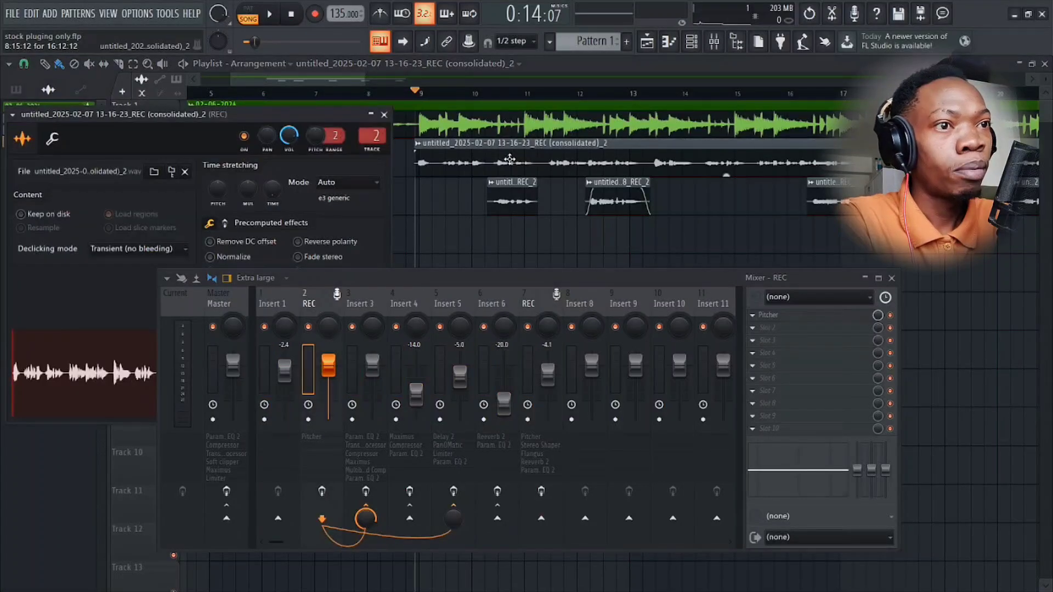
pyautogui.moveTo(339, 117); pyautogui.dragTo(474, 106)
pyautogui.moveTo(469, 277); pyautogui.dragTo(453, 449)
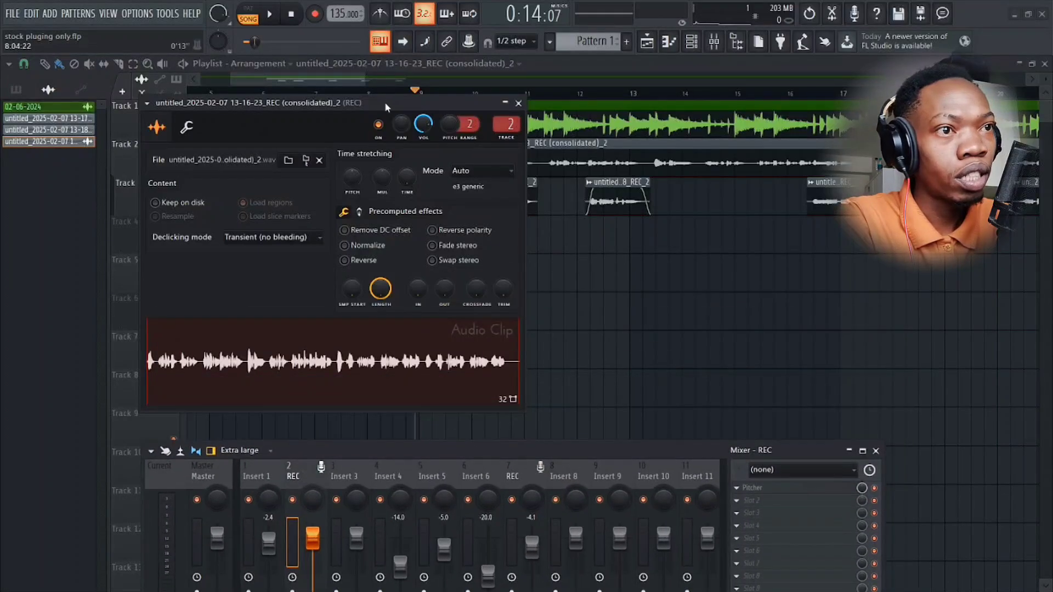
pyautogui.moveTo(385, 104); pyautogui.dragTo(440, 128)
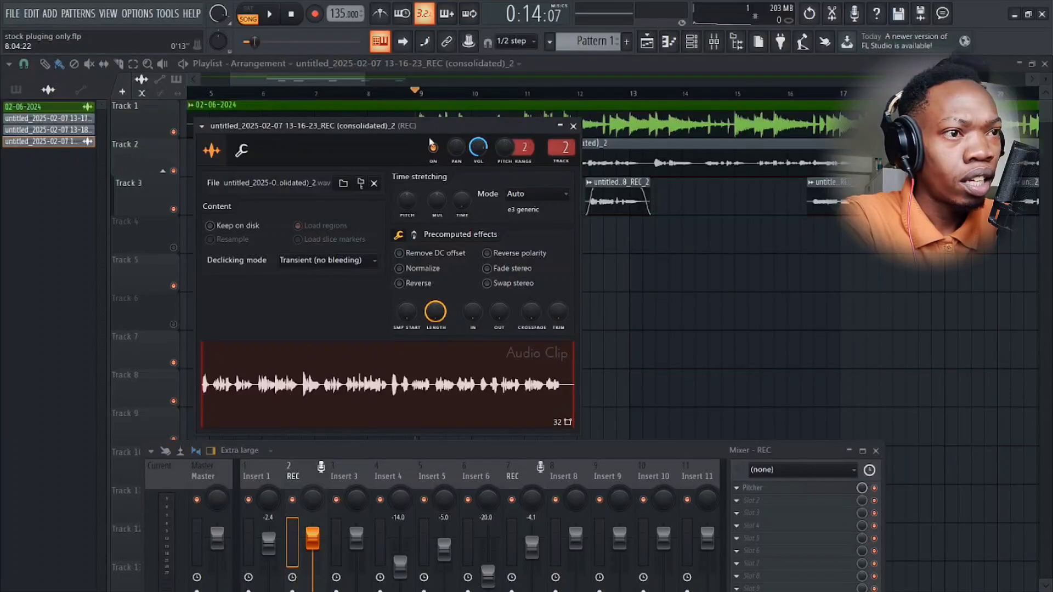
pyautogui.click(203, 127)
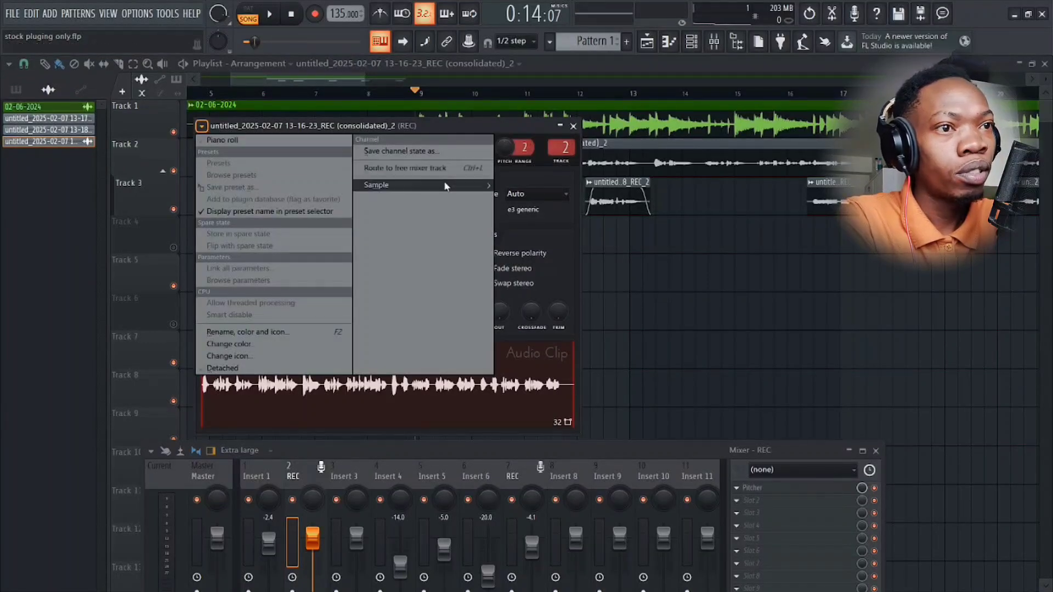
pyautogui.moveTo(397, 182)
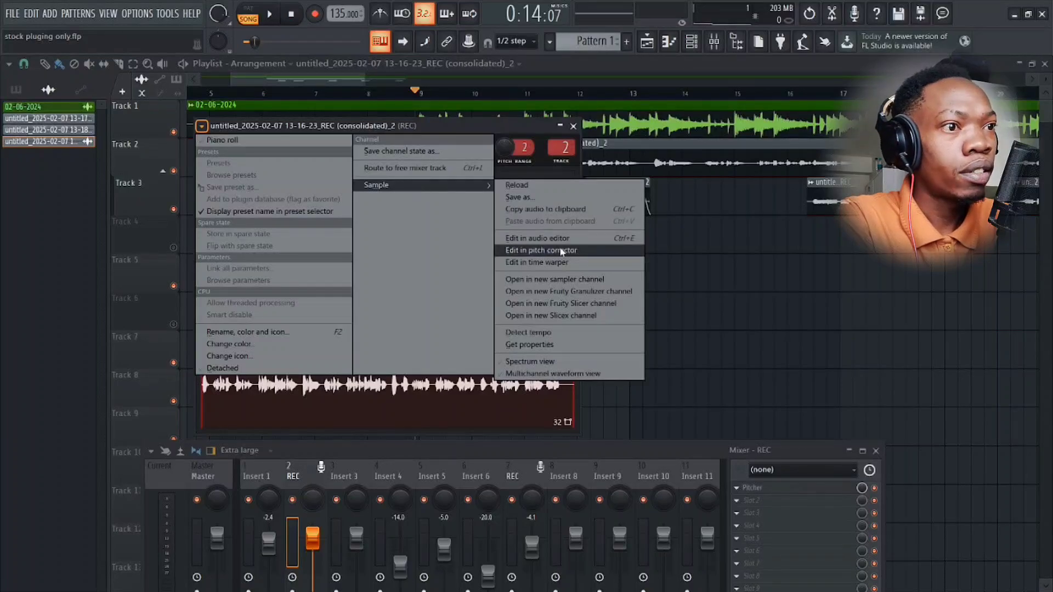
pyautogui.click(573, 242)
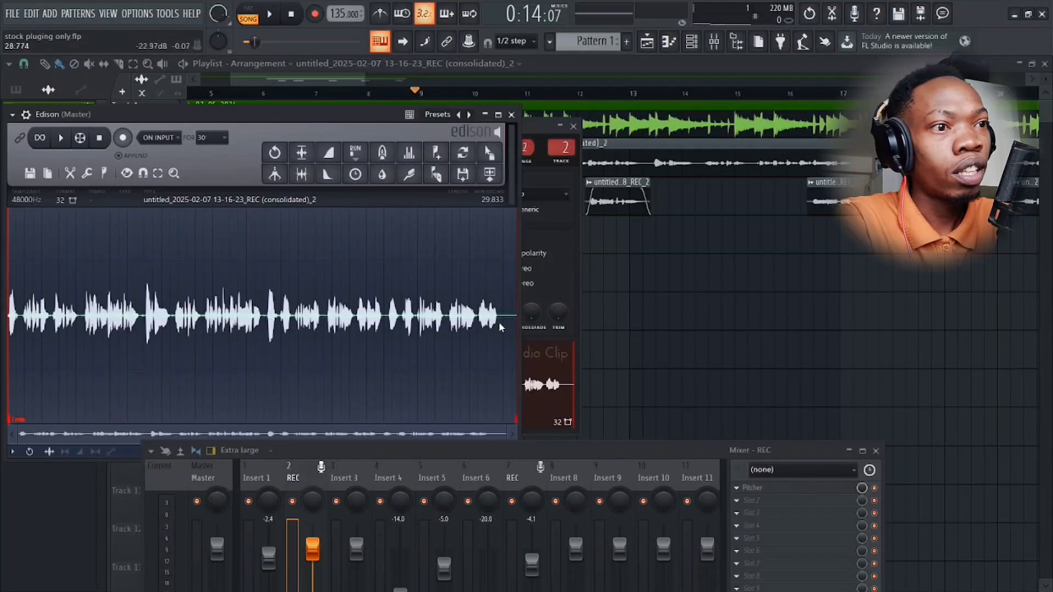
# Select the short silent tail of the vocal waveform in Edison, and extend the selection to the entire recording.
pyautogui.moveTo(509, 324); pyautogui.dragTo(505, 324)
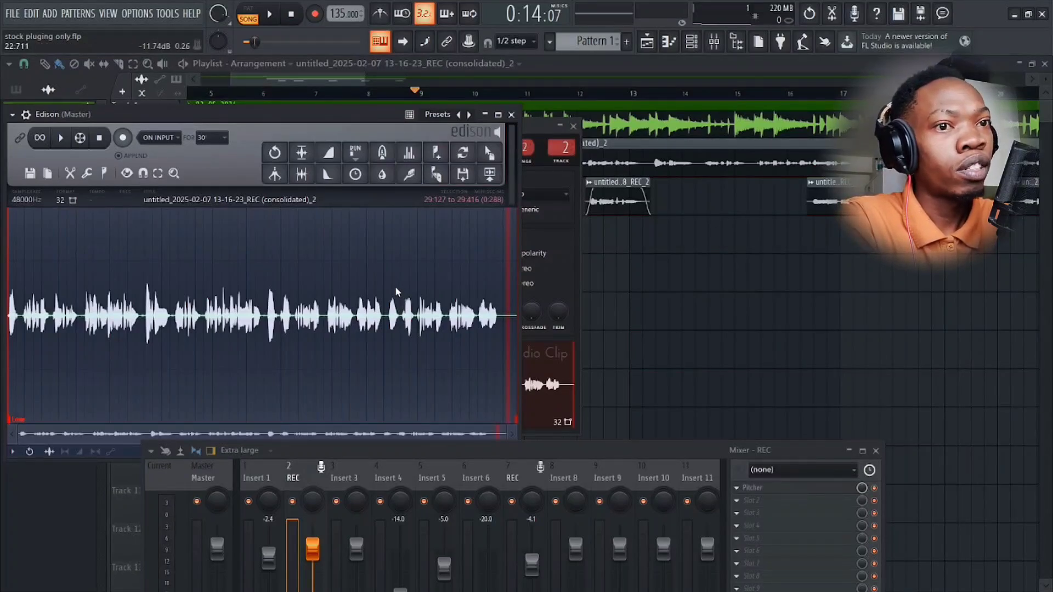
pyautogui.hotkey('ctrl', 'a')
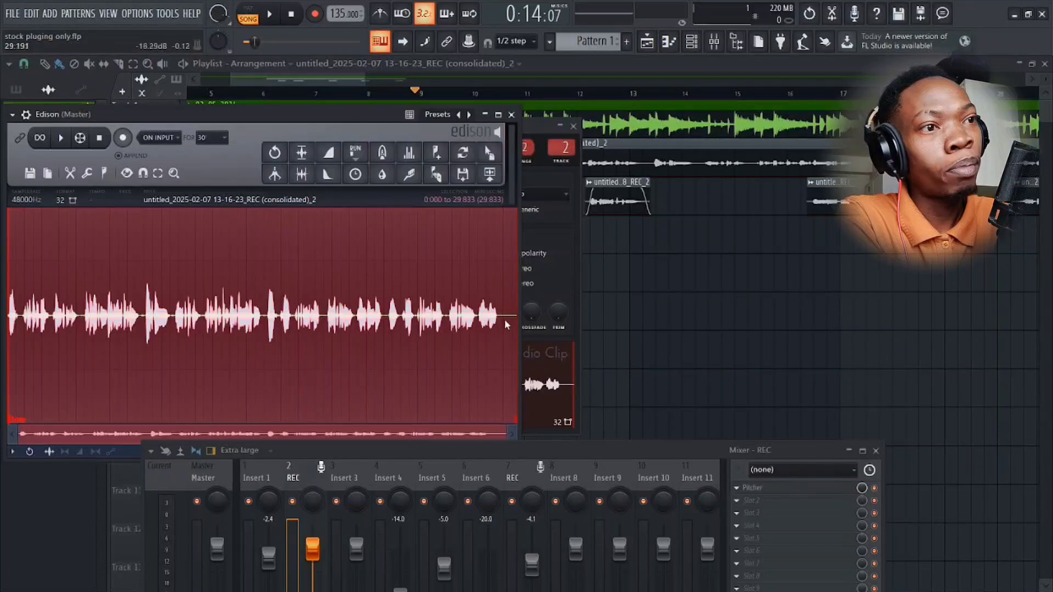
pyautogui.moveTo(489, 156); pyautogui.dragTo(543, 389)
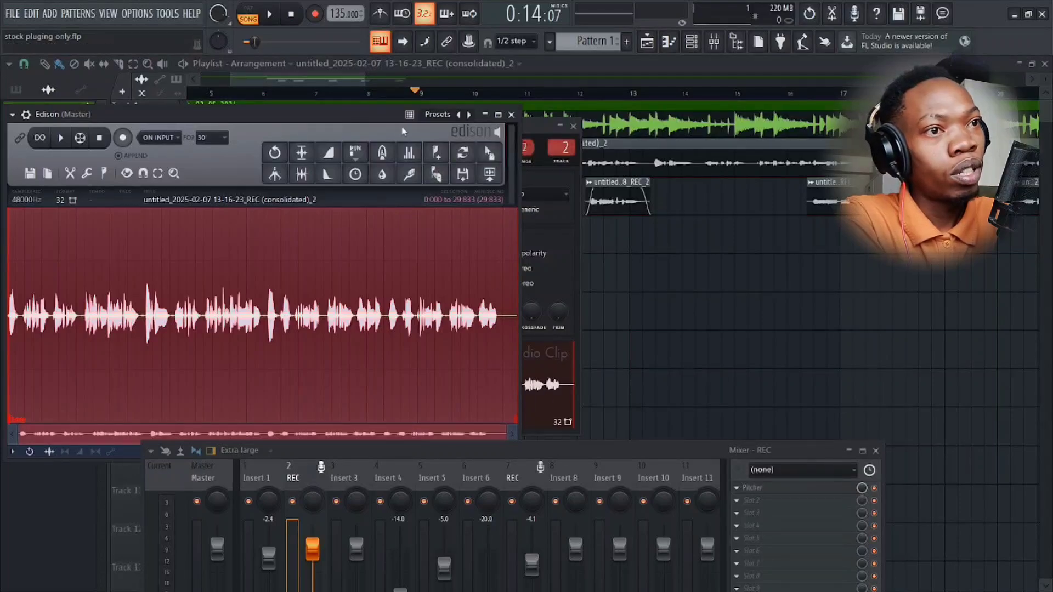
pyautogui.moveTo(374, 111); pyautogui.dragTo(628, 102)
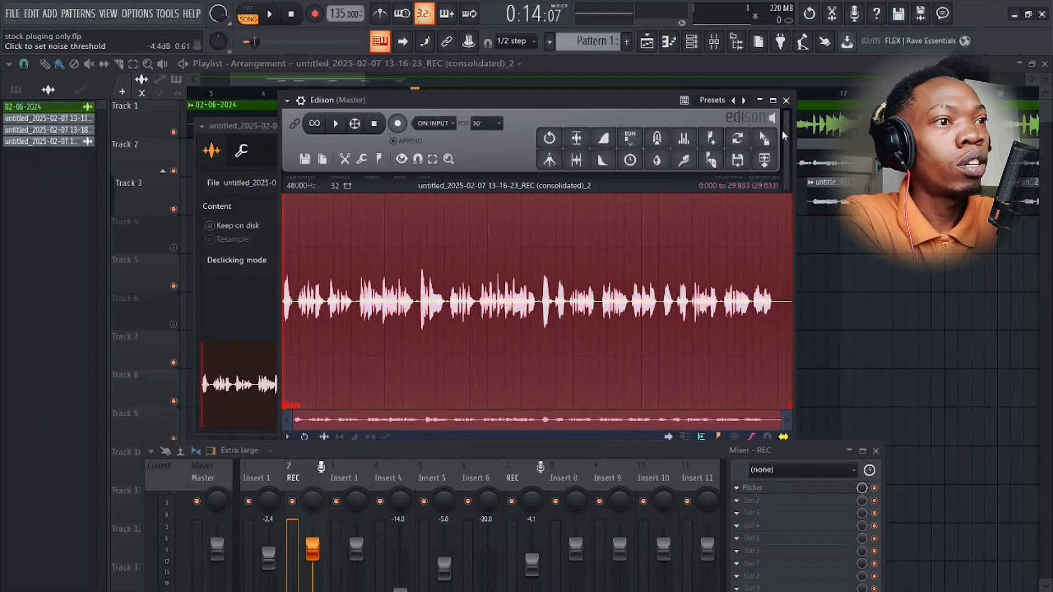